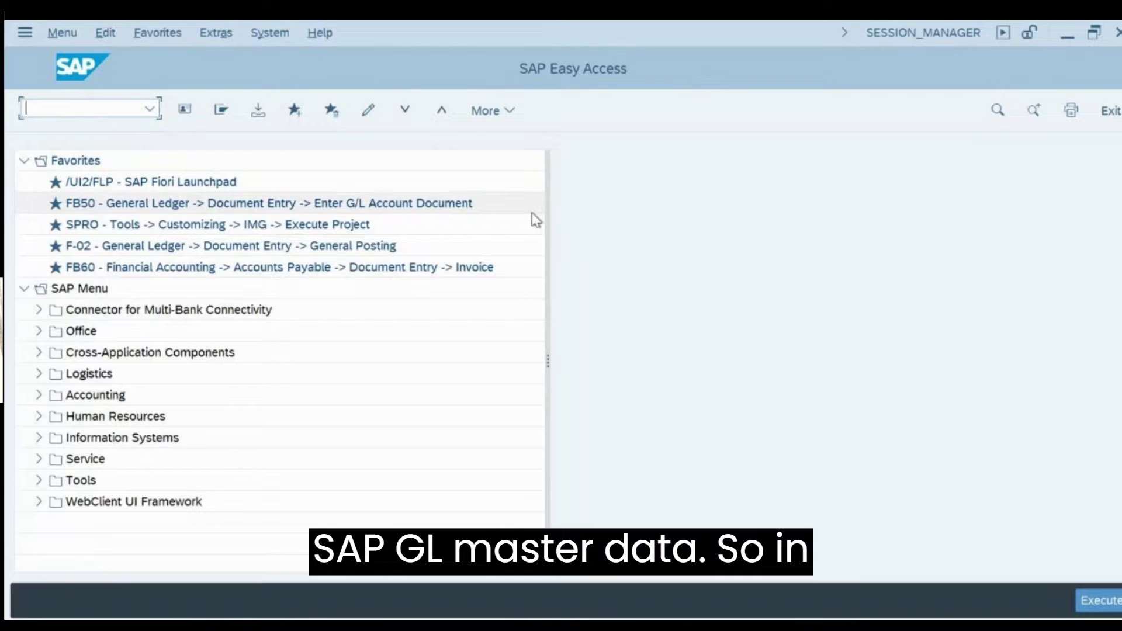
Open transaction FS00 and look into the Recon.account AP/AR group of the account tree, collapsing it again
type("fs00")
key("Return")
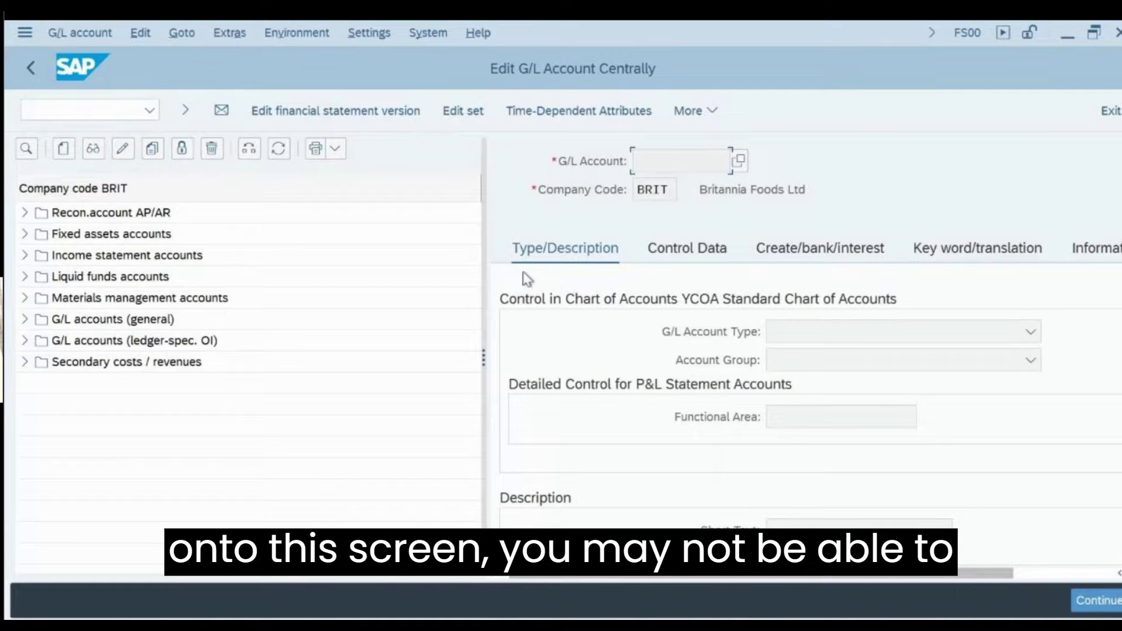
left_click_drag(484, 354, 303, 356)
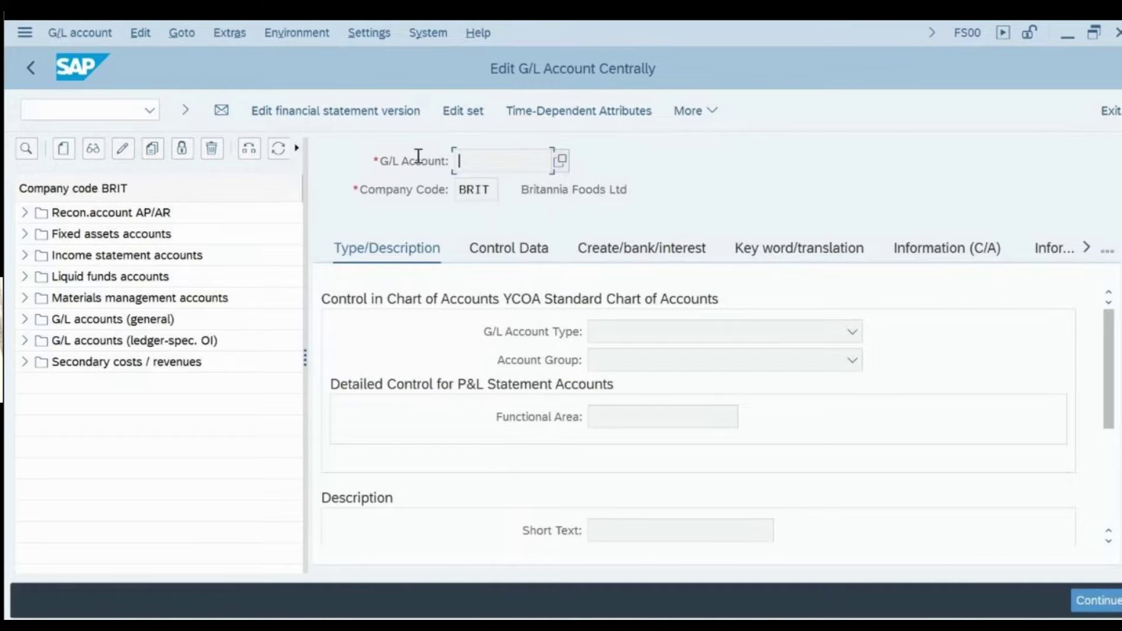
double_click(43, 216)
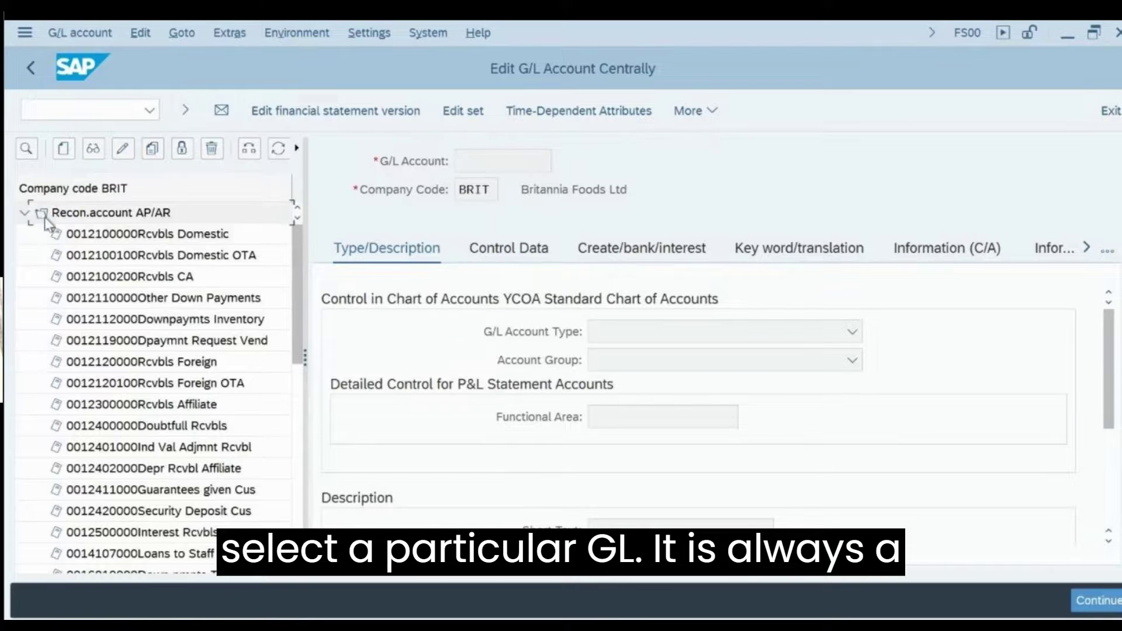
double_click(43, 215)
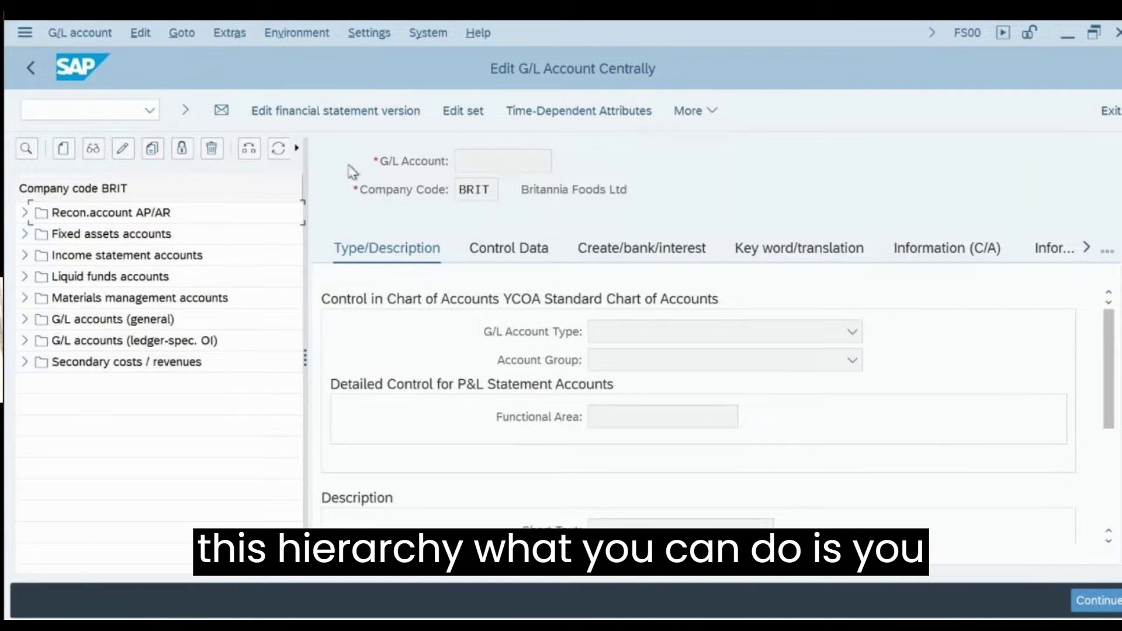
Set the hierarchy display to "Do not display navigation tree" and restart transaction FS00
left_click(367, 34)
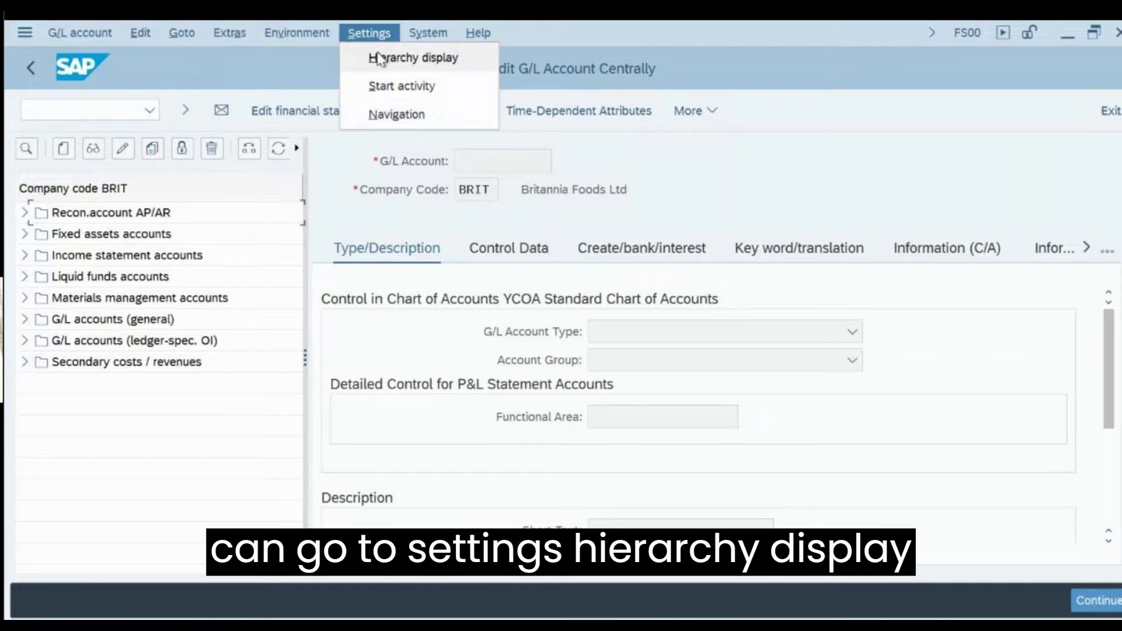
left_click(378, 58)
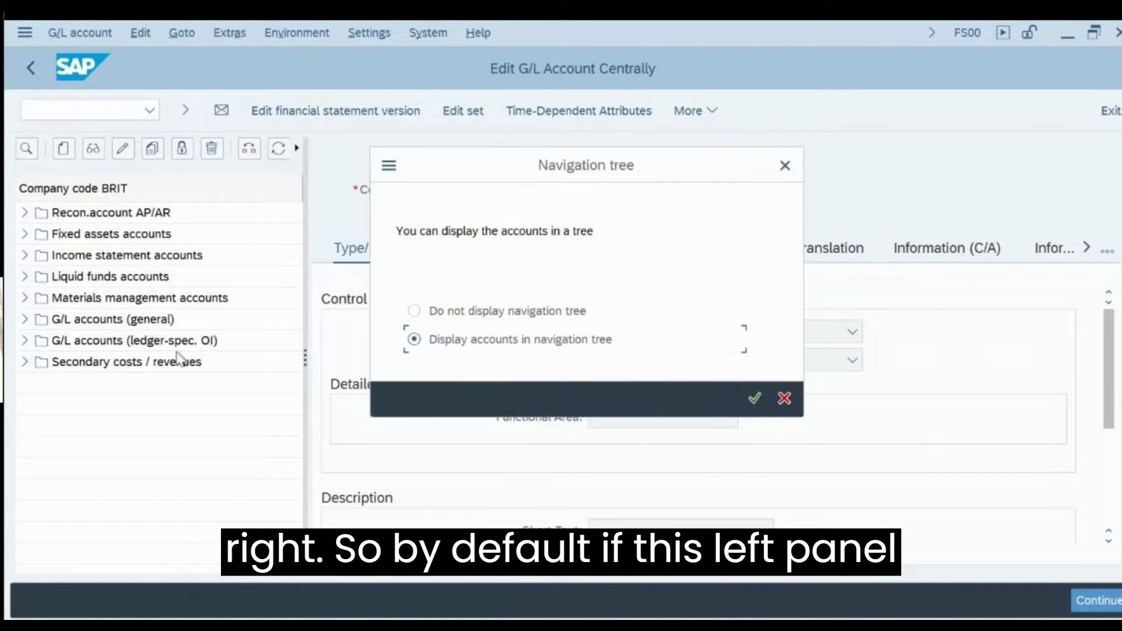
left_click(465, 314)
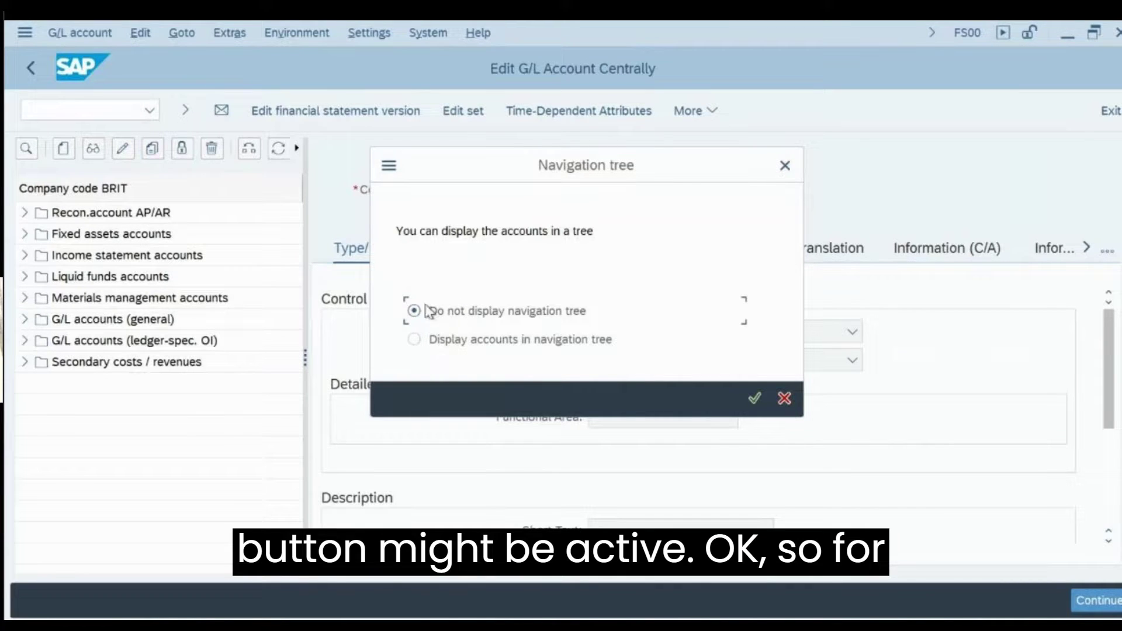
left_click(755, 397)
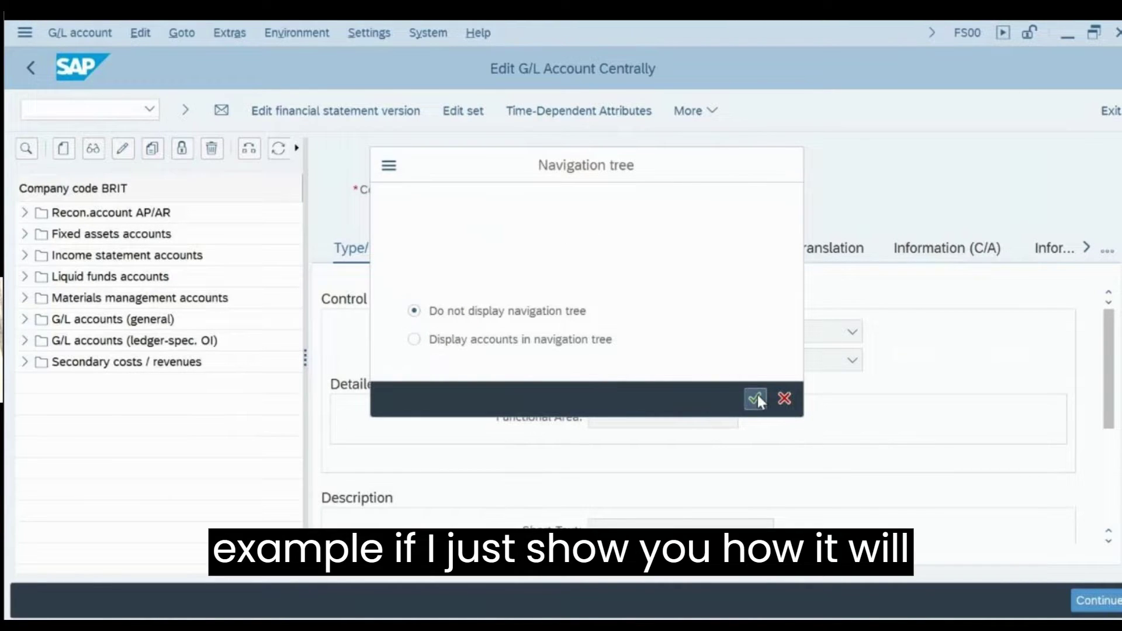
left_click(627, 604)
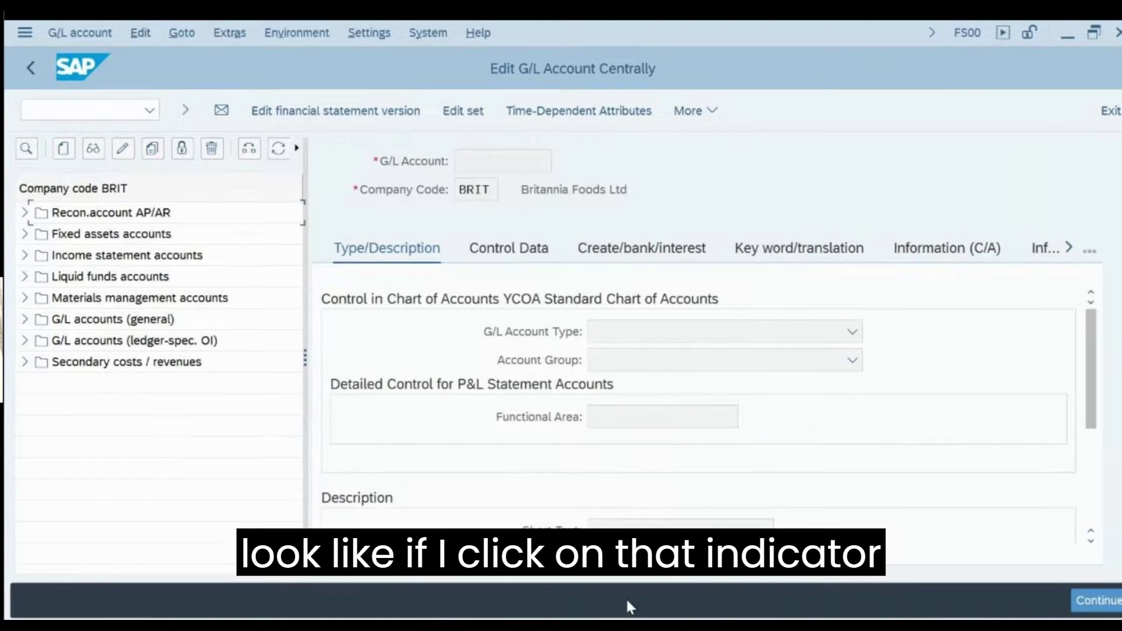
left_click(150, 111)
left_click(36, 127)
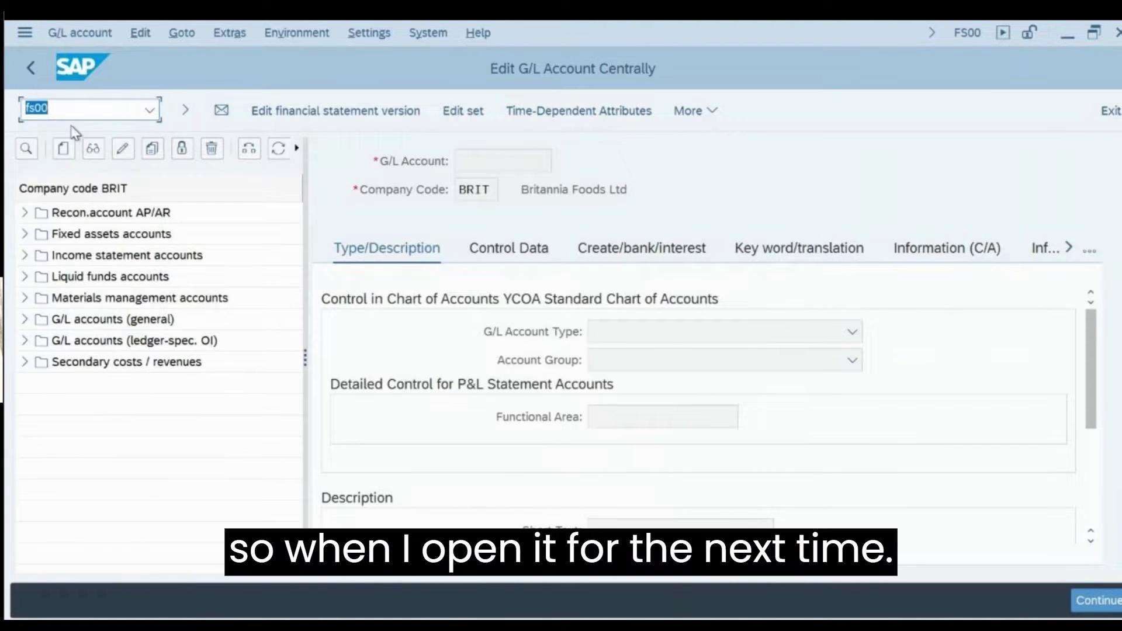
type("/nfs00")
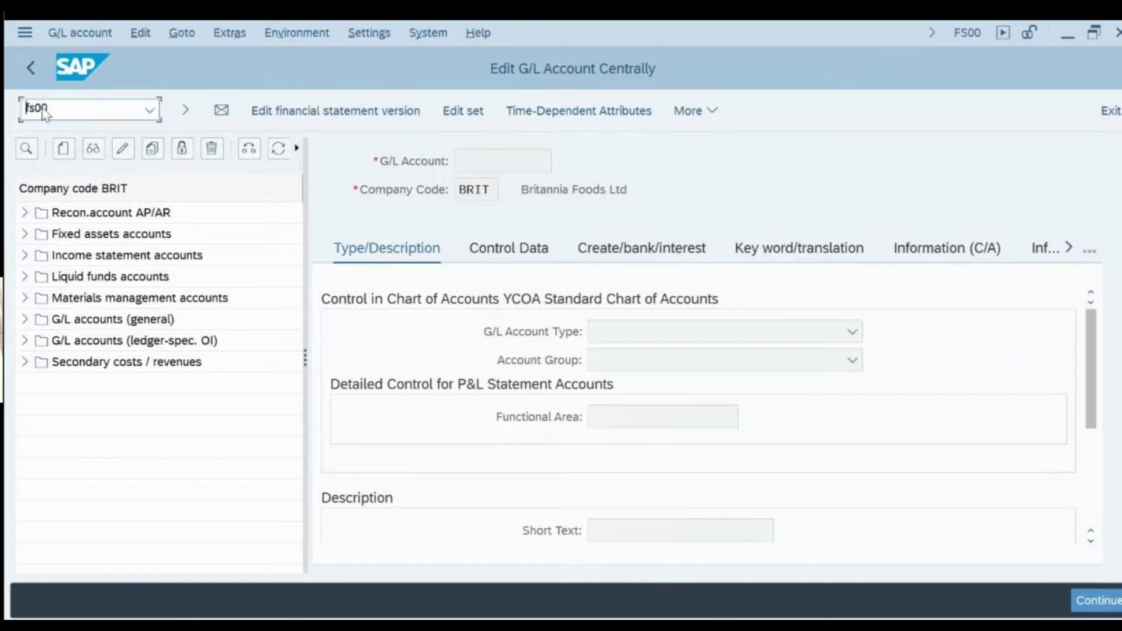
key("Return")
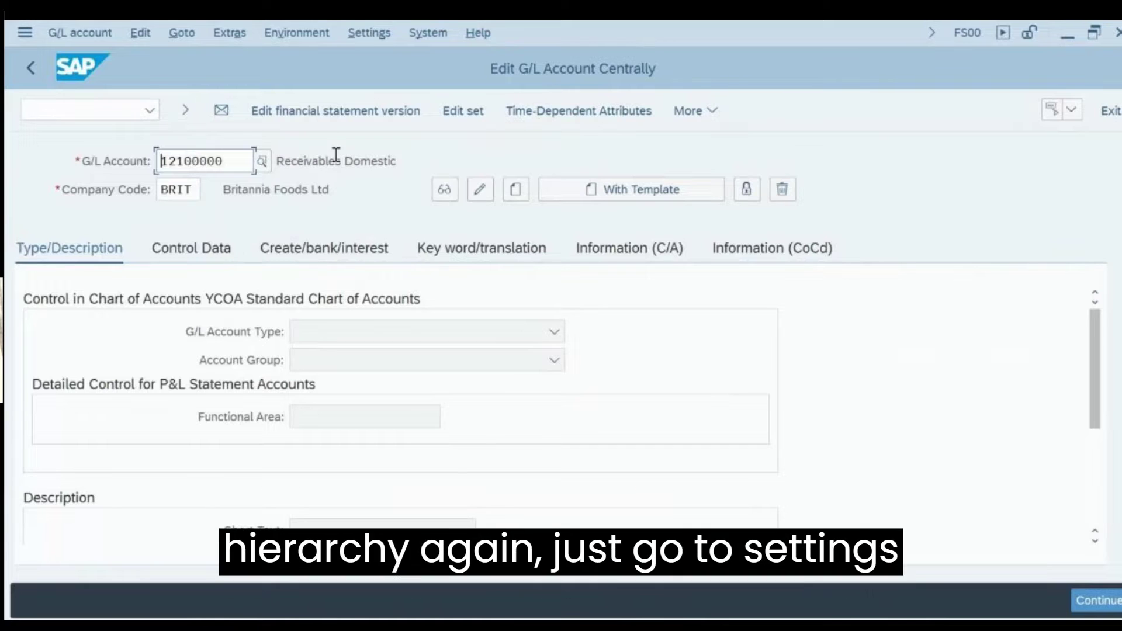
Set the hierarchy display to "Display accounts in navigation tree" and restart transaction FS00
left_click(383, 33)
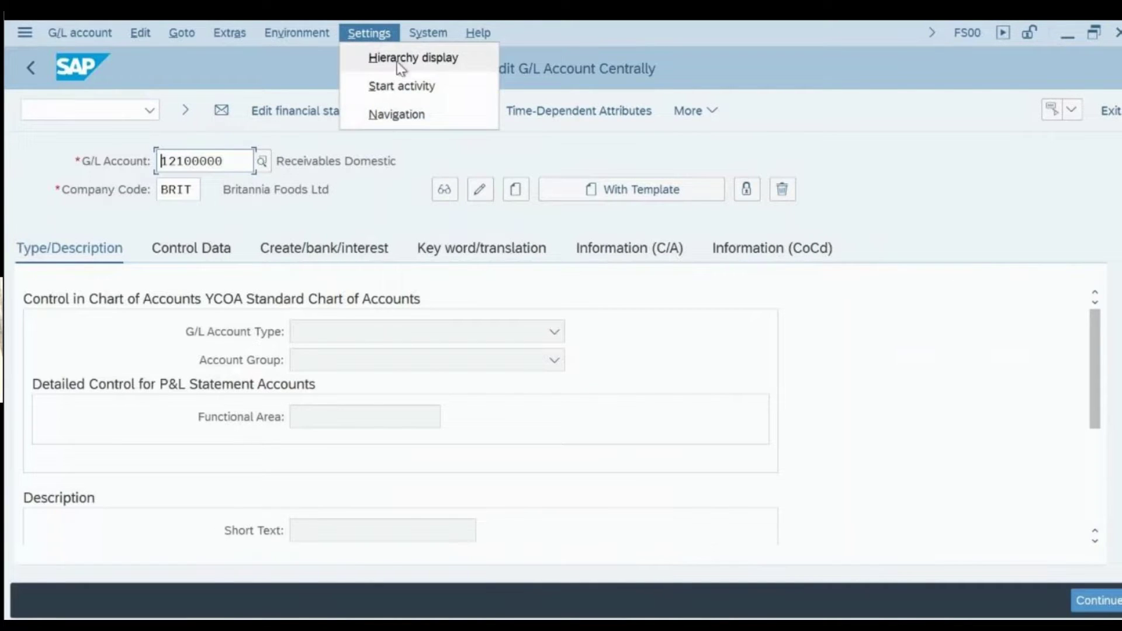
left_click(397, 62)
left_click(441, 340)
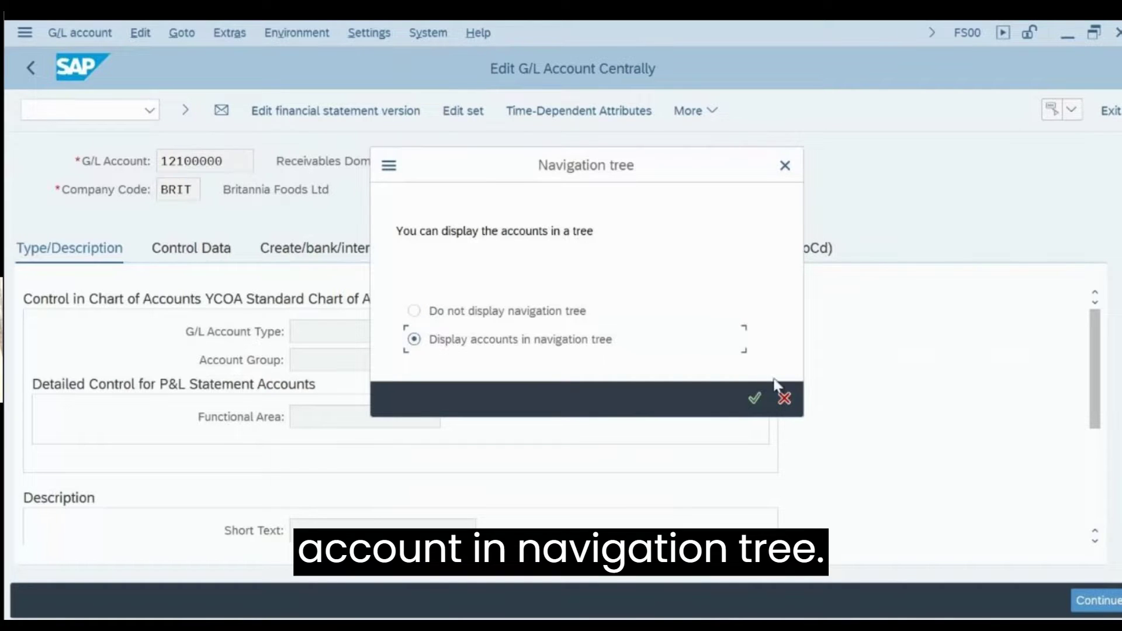
left_click(754, 398)
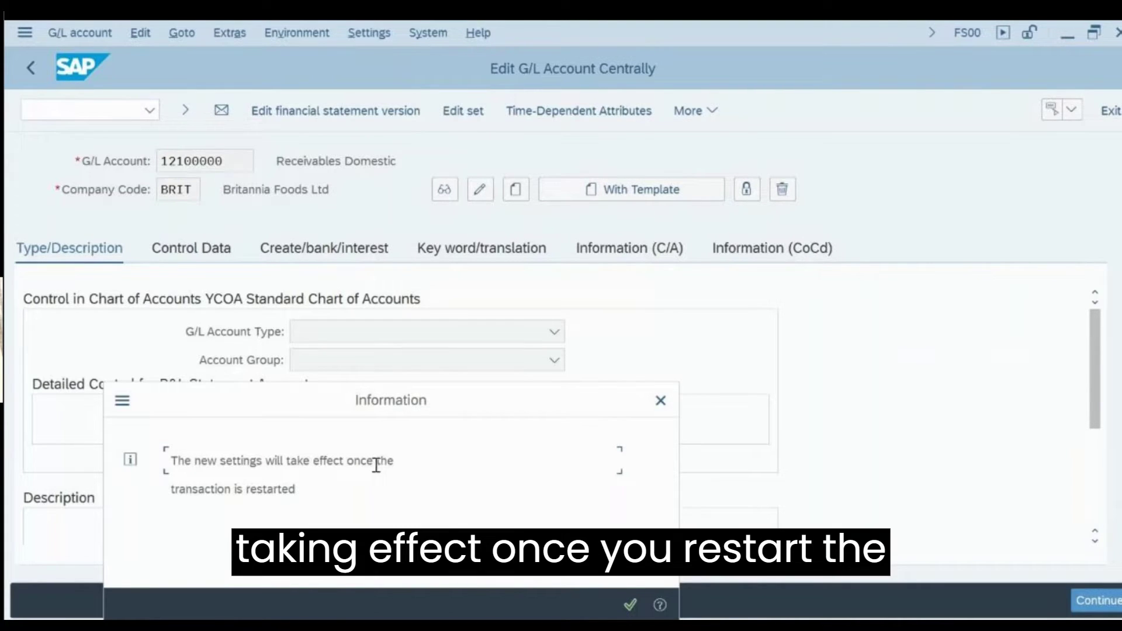
left_click(637, 604)
left_click(151, 112)
left_click(74, 127)
key("Return")
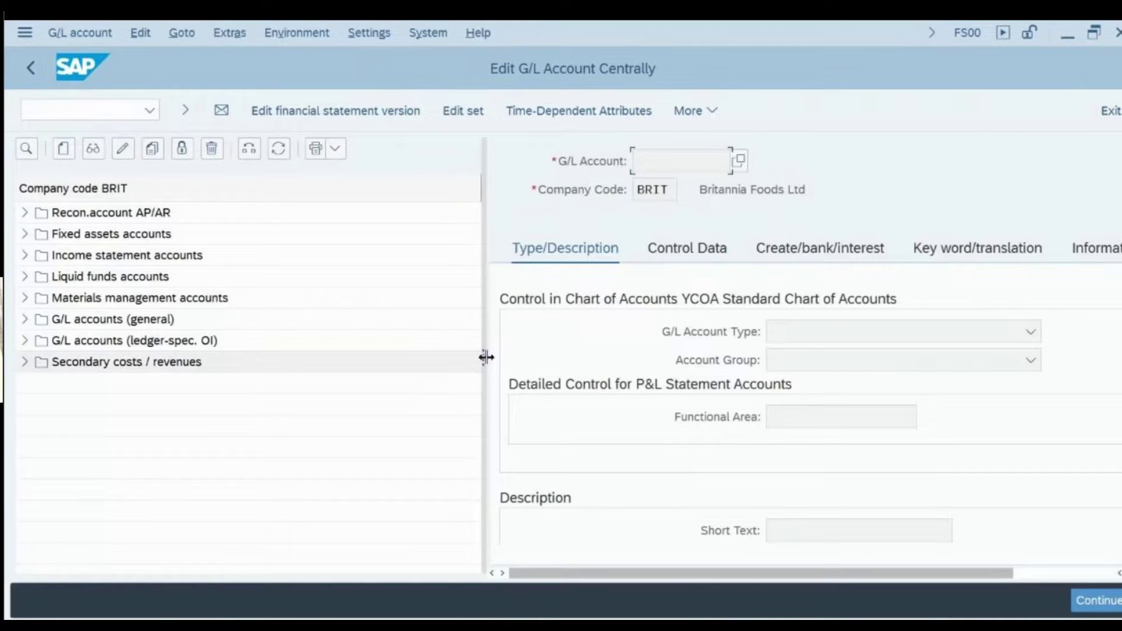
Mark the Rcvbls Domestic account under Recon.account AP/AR as blocked for posting in both the chart of accounts and the company code
left_click_drag(485, 355, 278, 362)
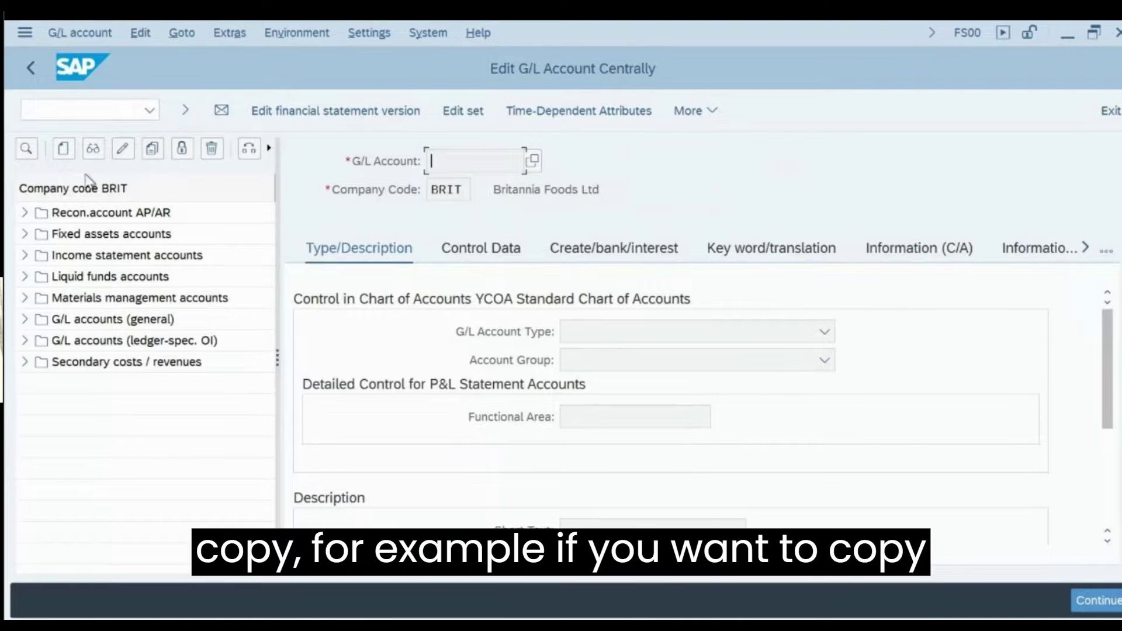
left_click(24, 214)
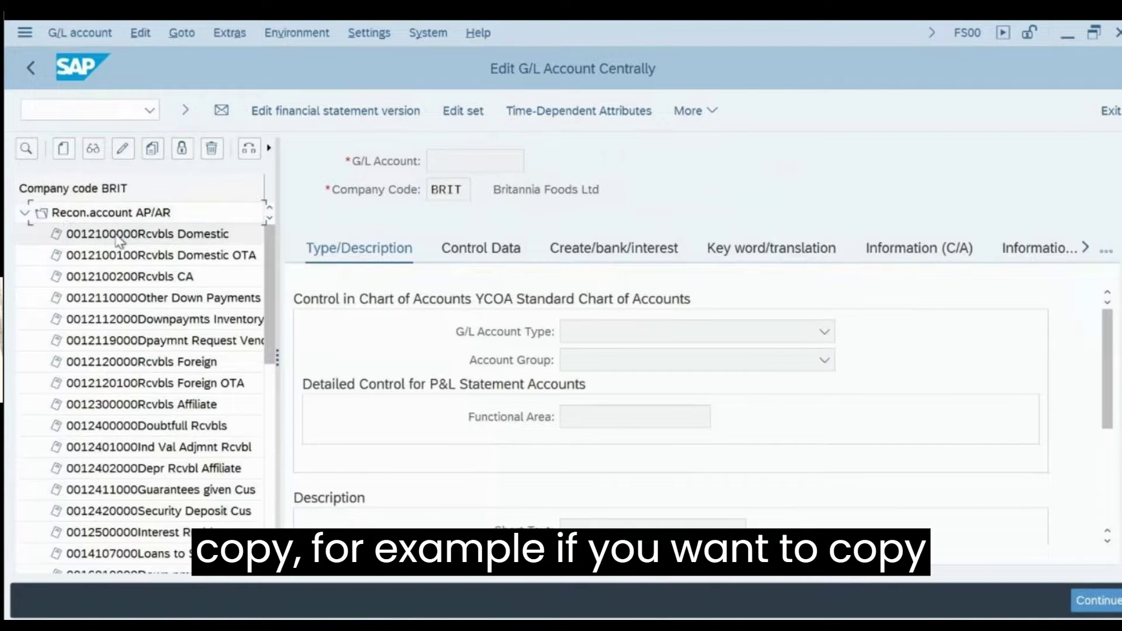
left_click(226, 231)
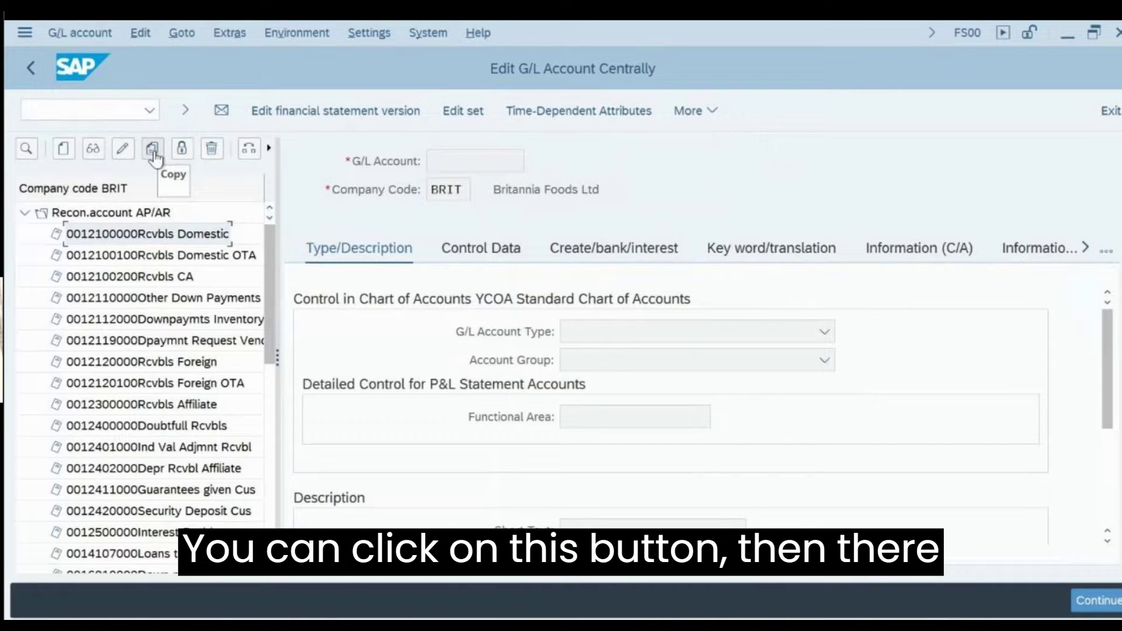
left_click(181, 153)
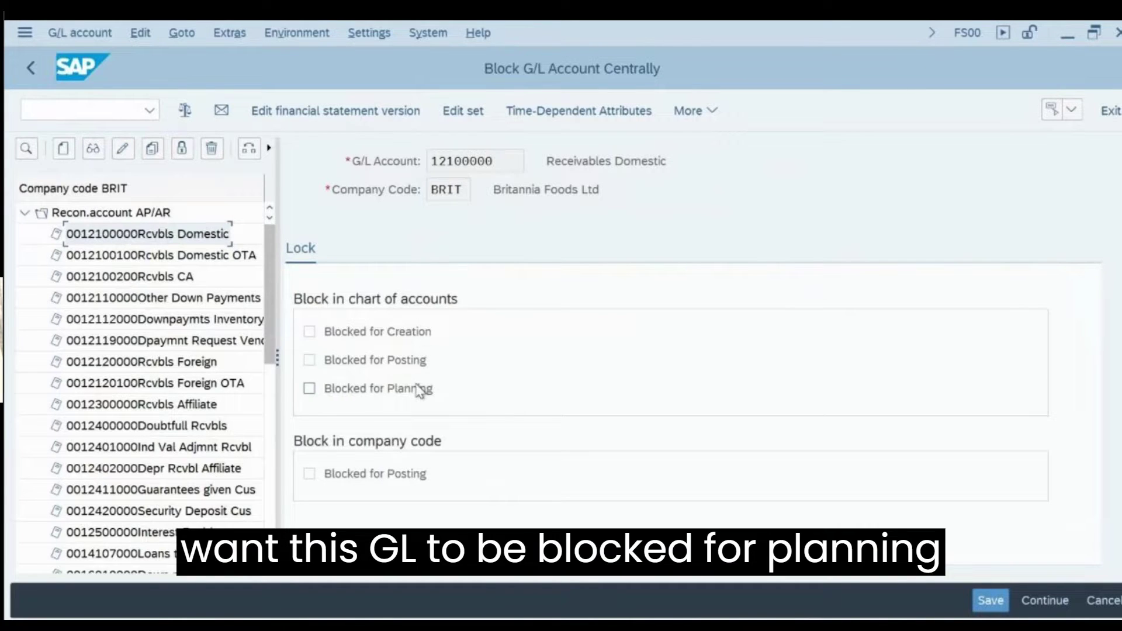
left_click(409, 360)
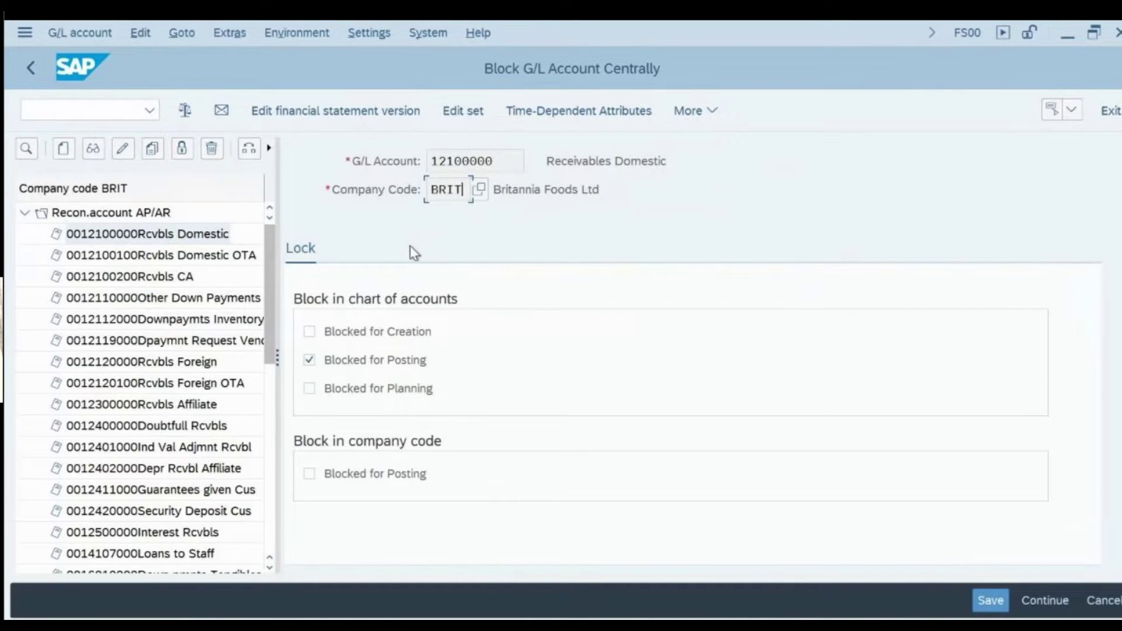
left_click(309, 474)
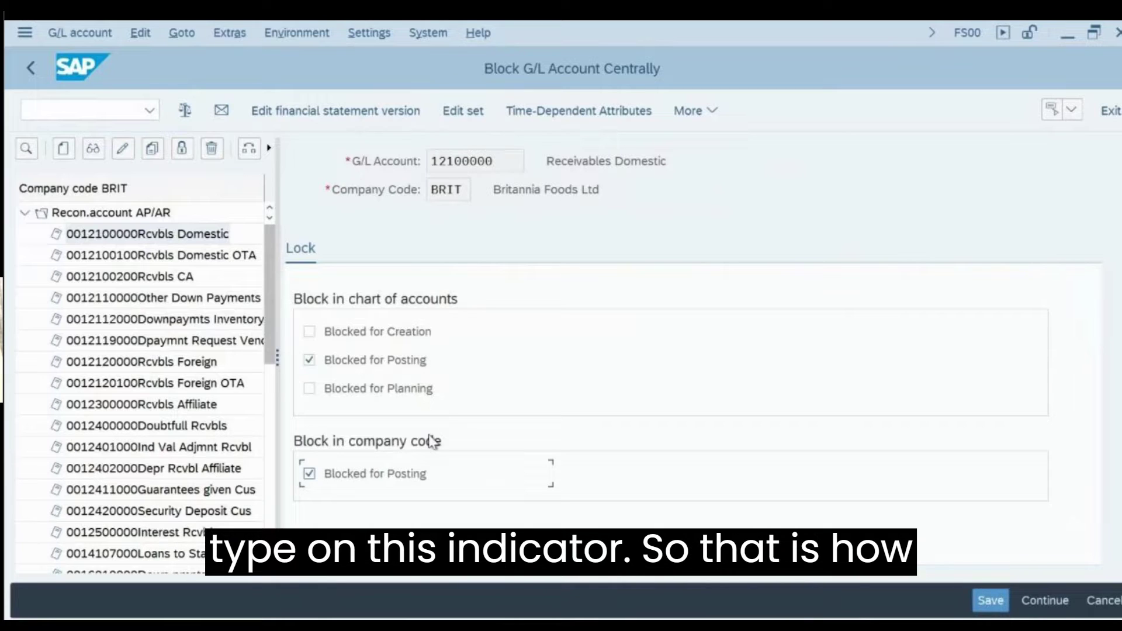
Open the deletion flags of the Rcvbls Domestic account, discarding the unsaved blocking changes
left_click(212, 151)
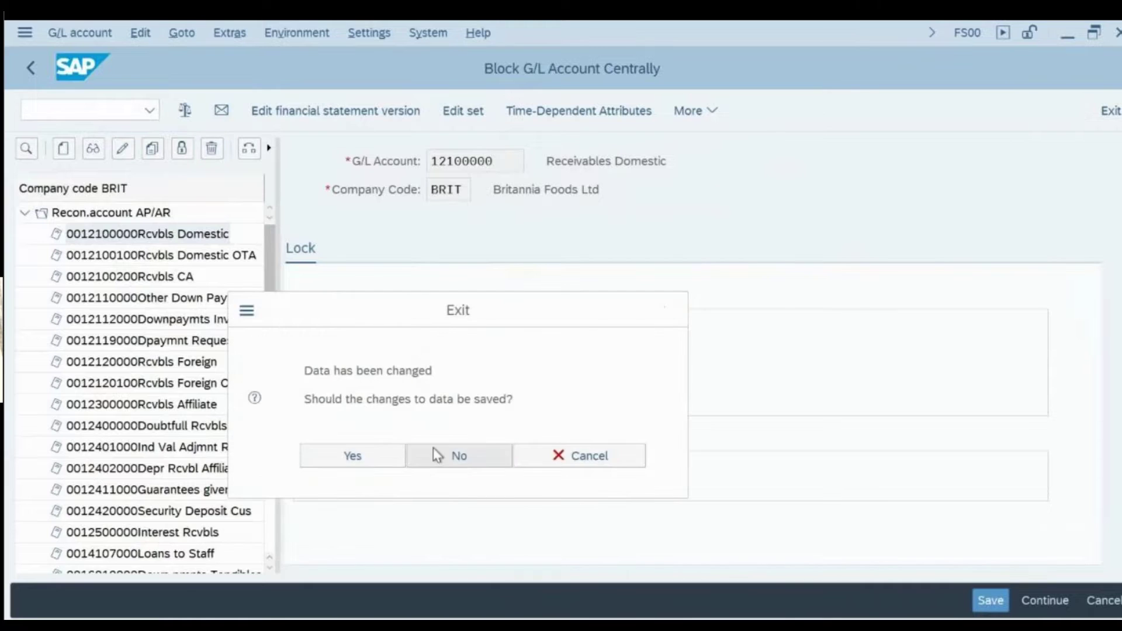
left_click(459, 456)
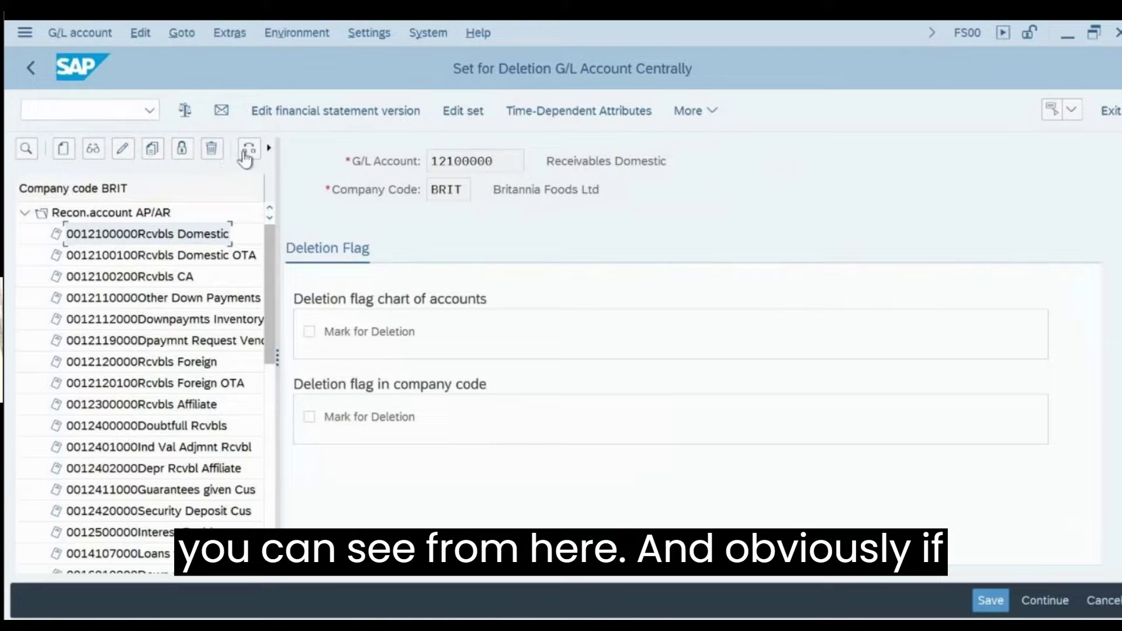
Change the company code of the account tree to 1710
left_click(251, 150)
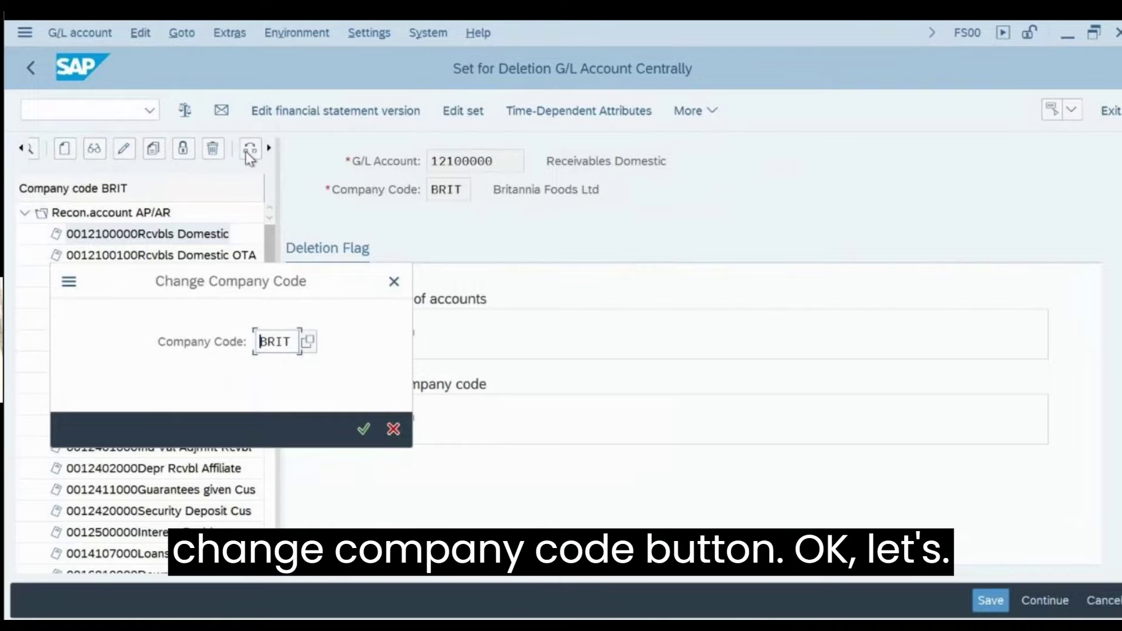
left_click(287, 341)
key("BackSpace")
key("BackSpace")
key("BackSpace")
key("BackSpace")
type("1")
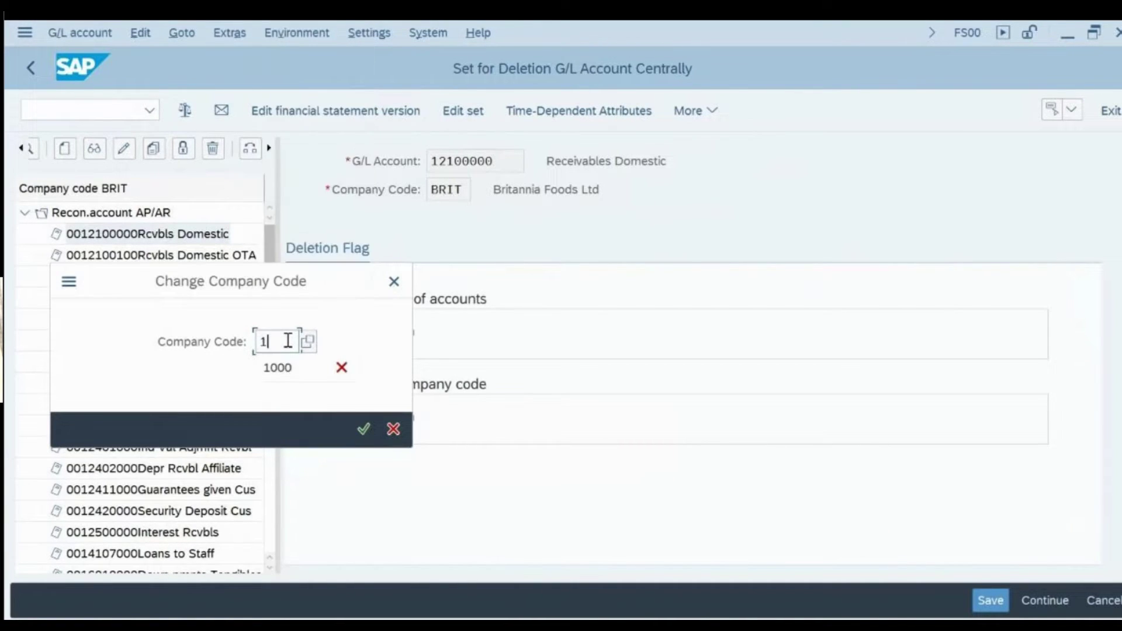
type("710")
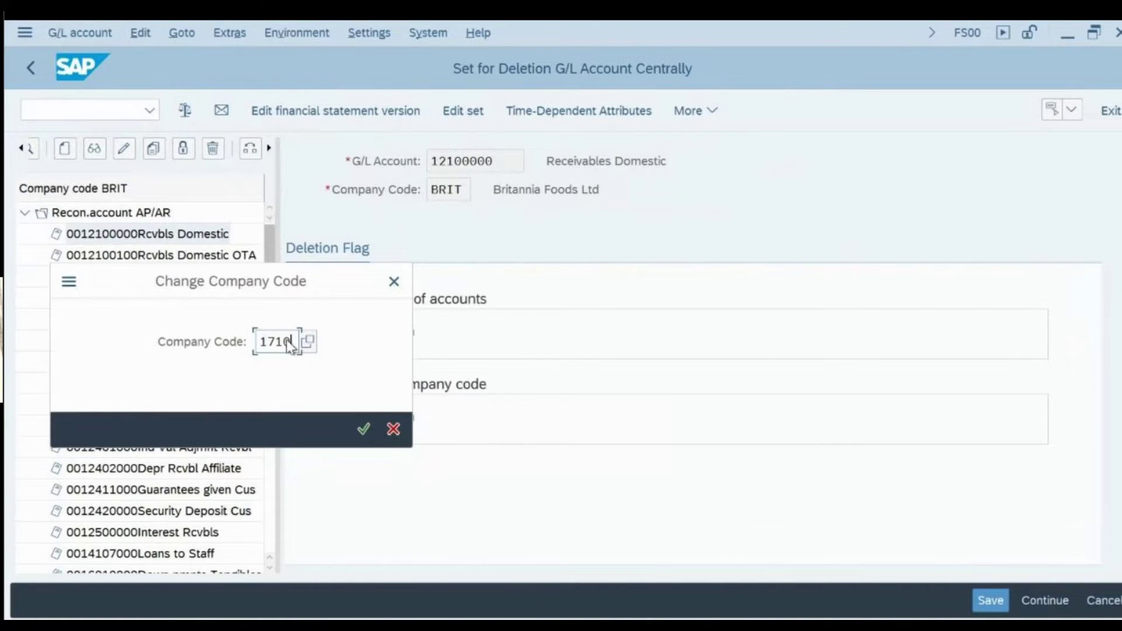
left_click(363, 427)
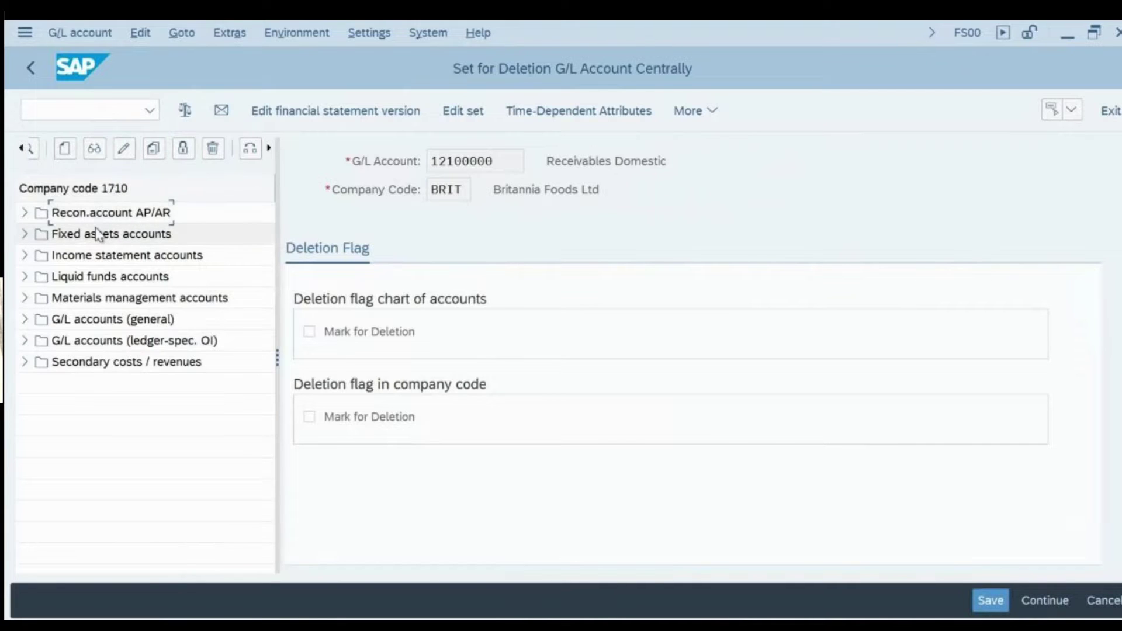
Restart transaction FS00 and display the master data of Rev Domestic Prod from the income statement accounts of company code 1710
left_click(24, 256)
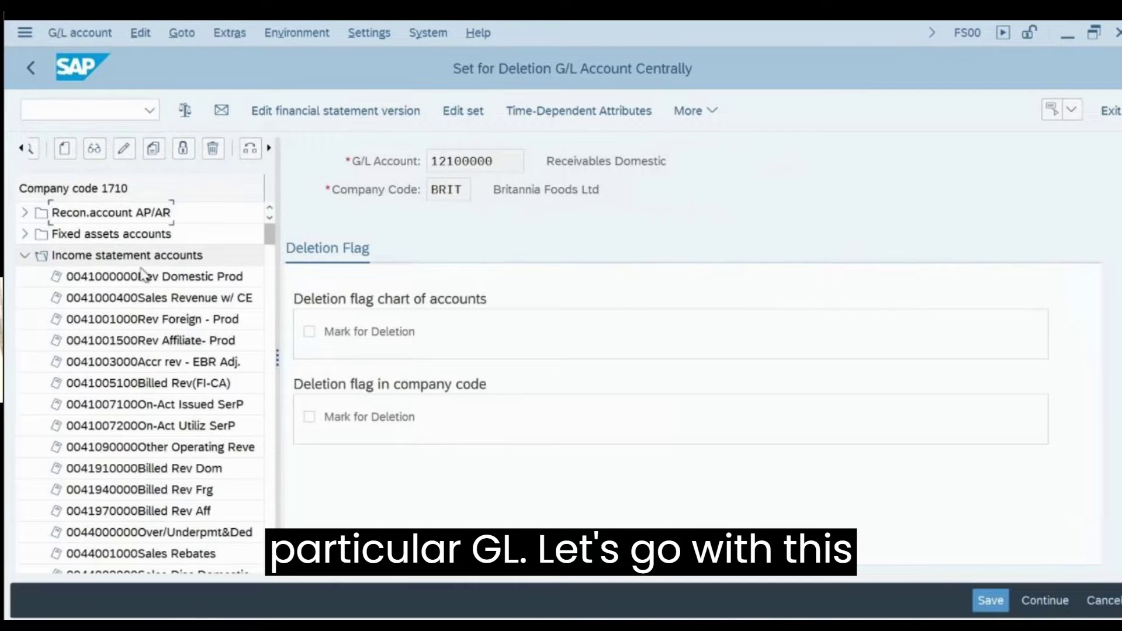
double_click(163, 277)
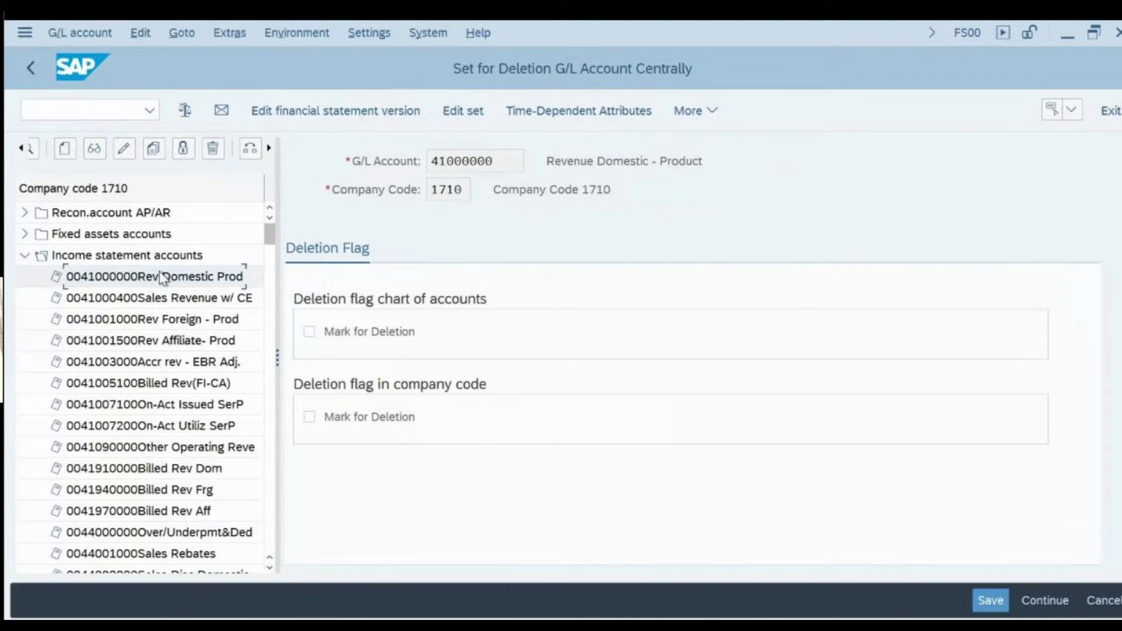
left_click(113, 113)
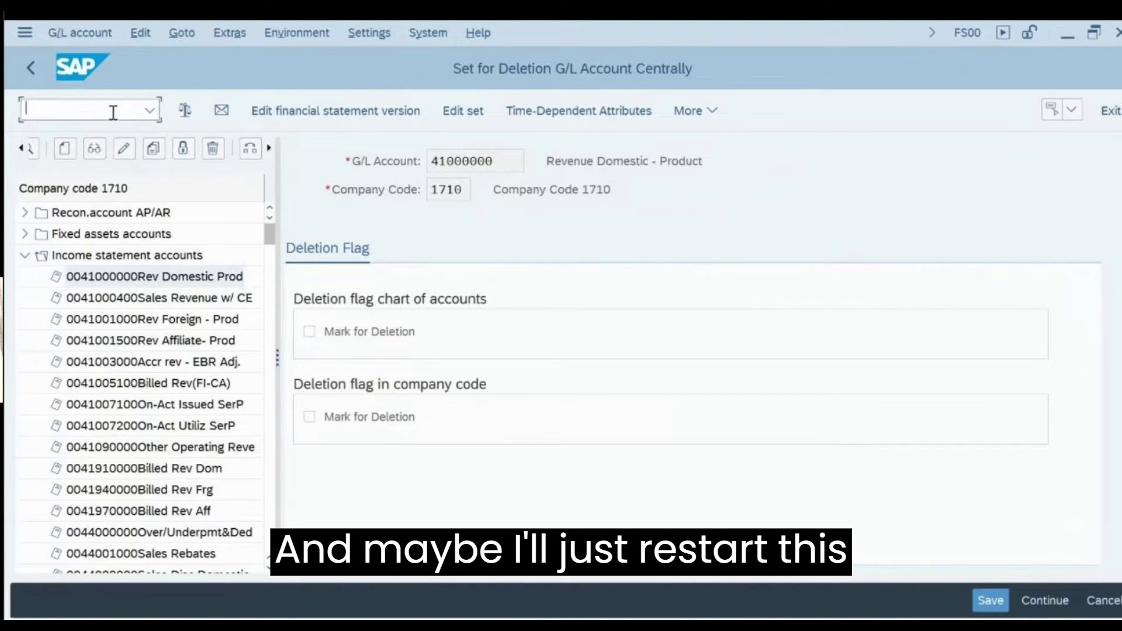
type("/nfs00")
key("Return")
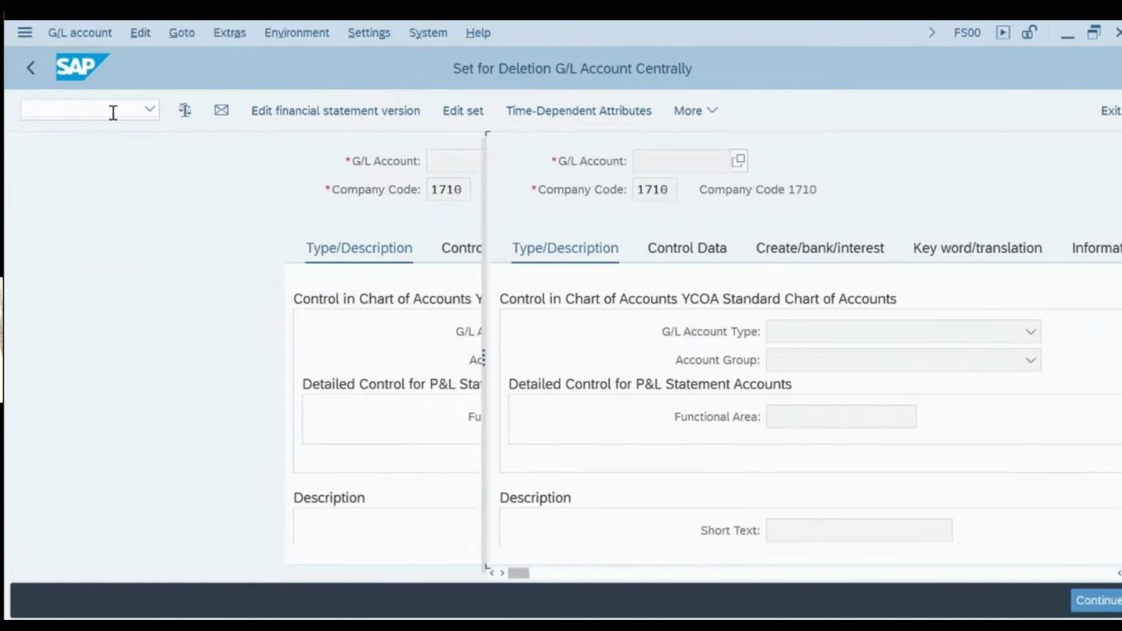
left_click(24, 256)
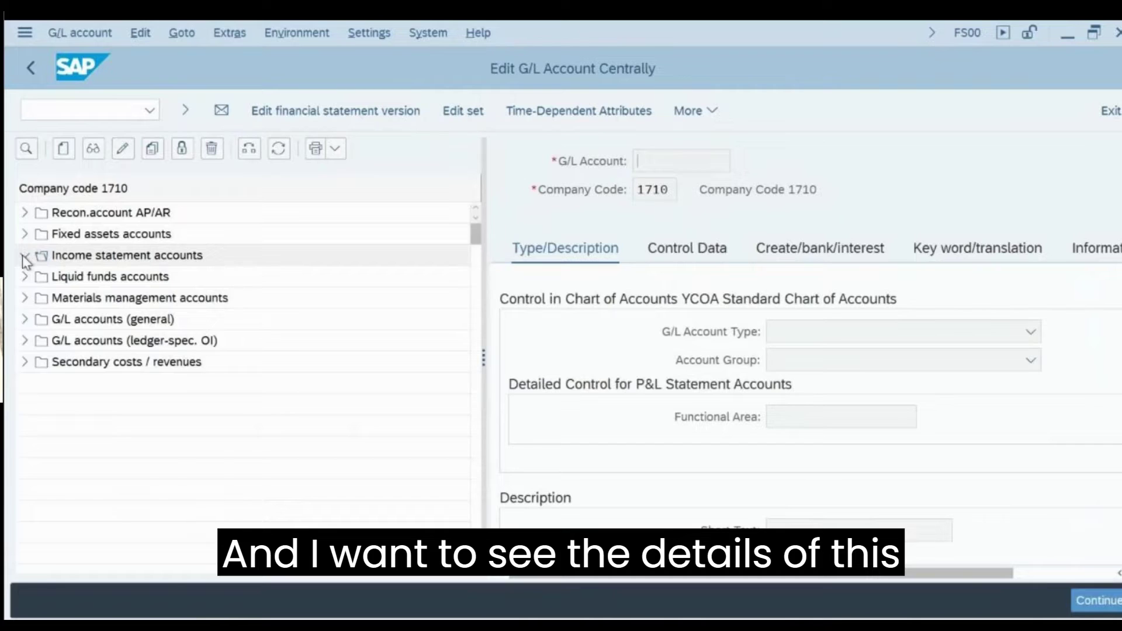
double_click(129, 279)
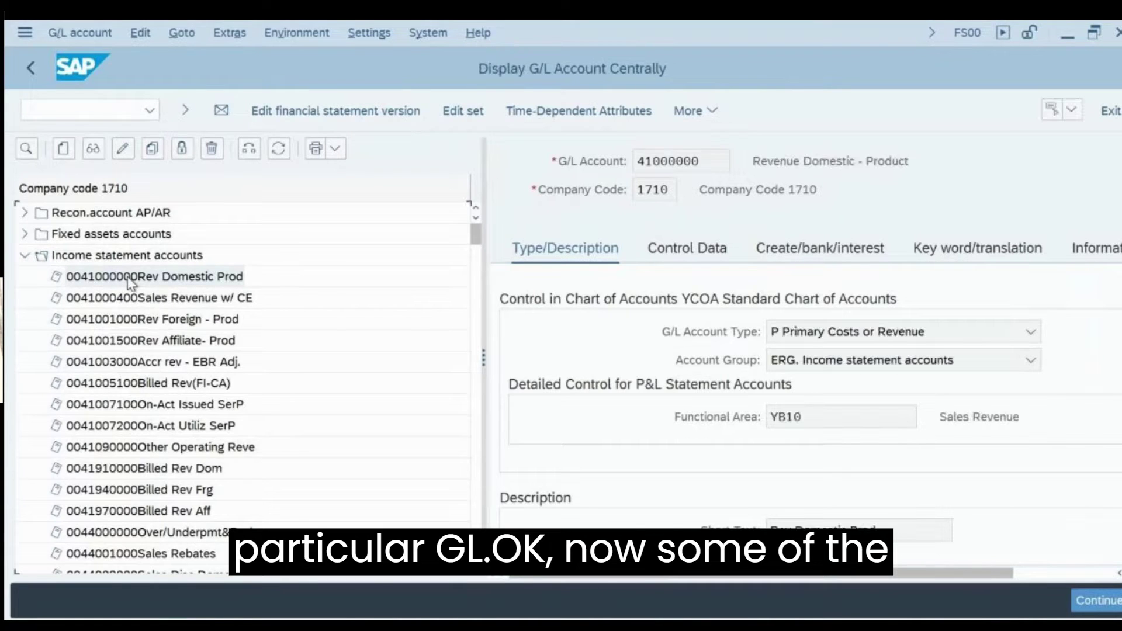
left_click(713, 163)
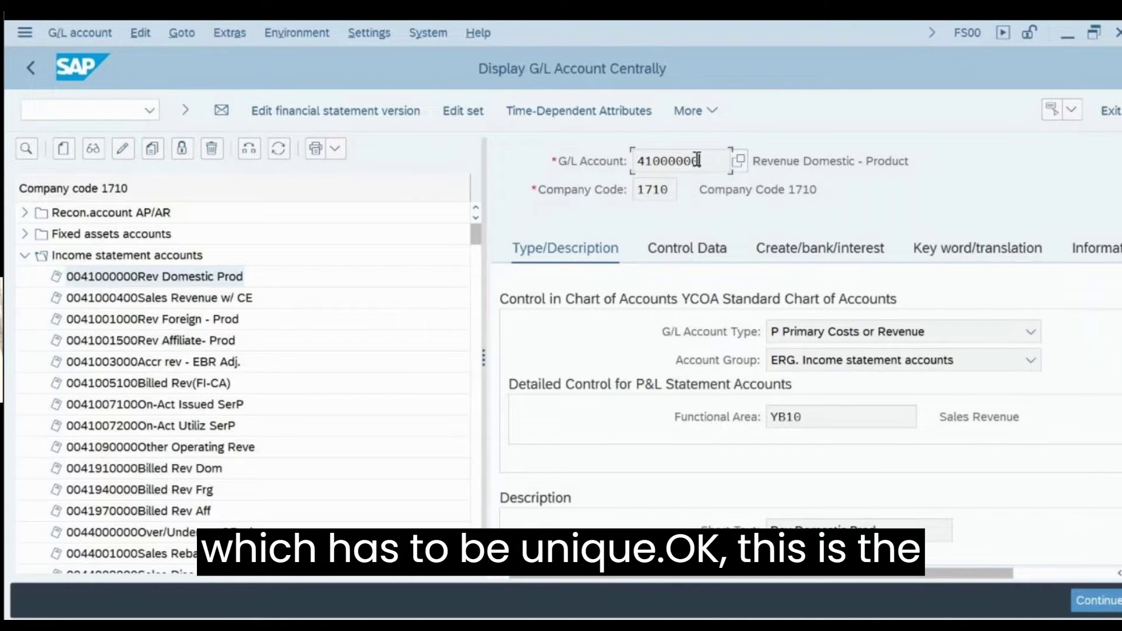
Review the company code, the available G/L account types and the account group of the Rev Domestic Prod account
left_click(673, 189)
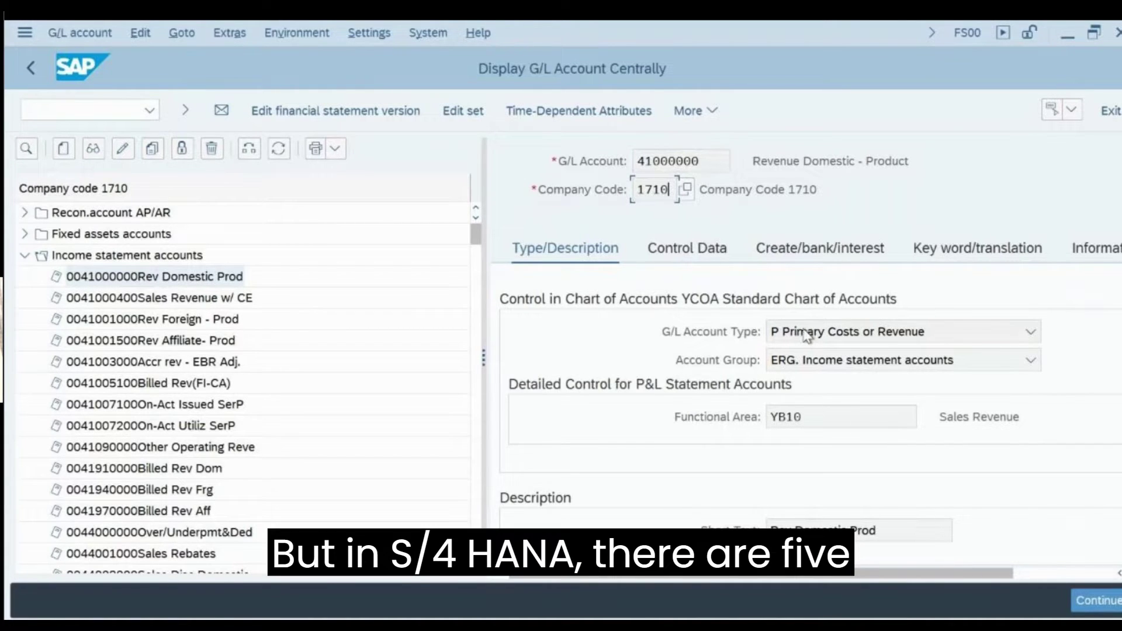
left_click(820, 337)
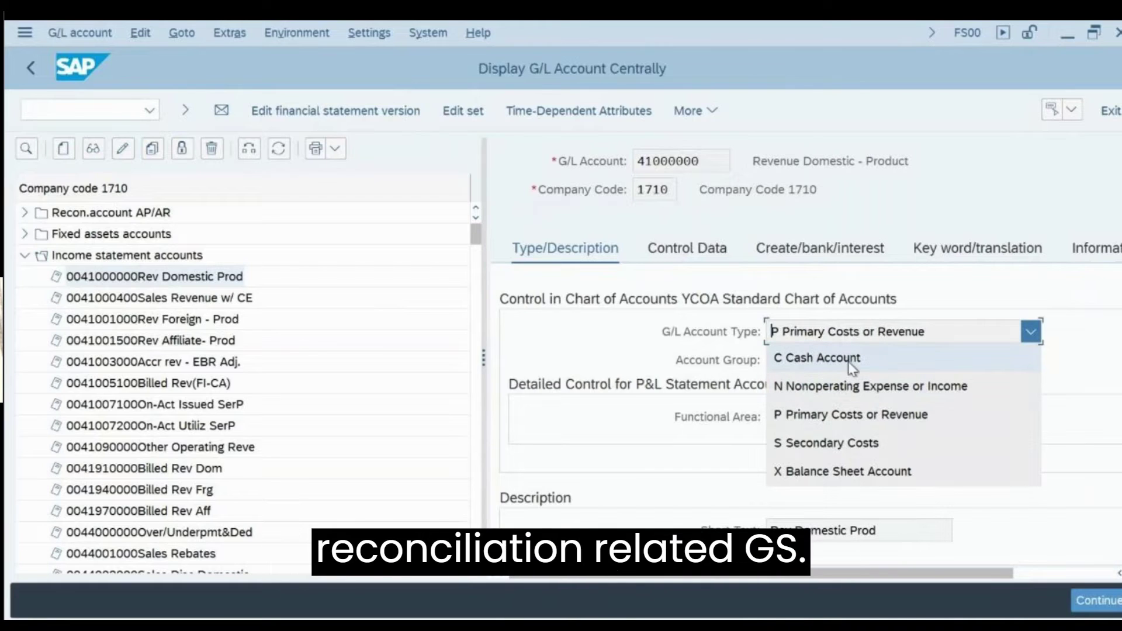
left_click(741, 346)
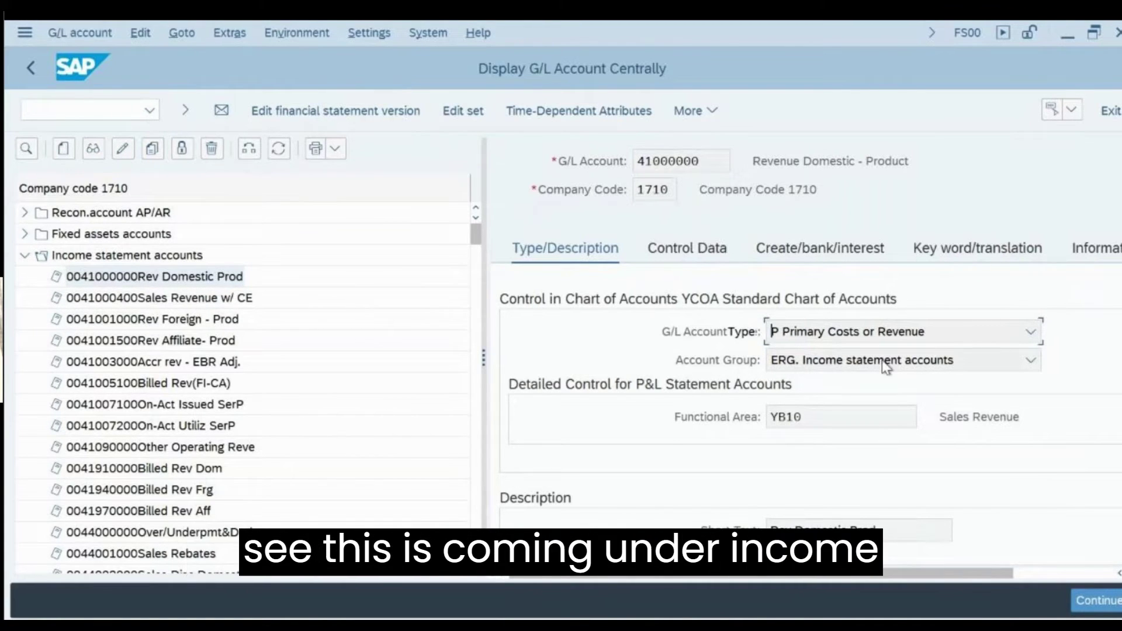
left_click(159, 258)
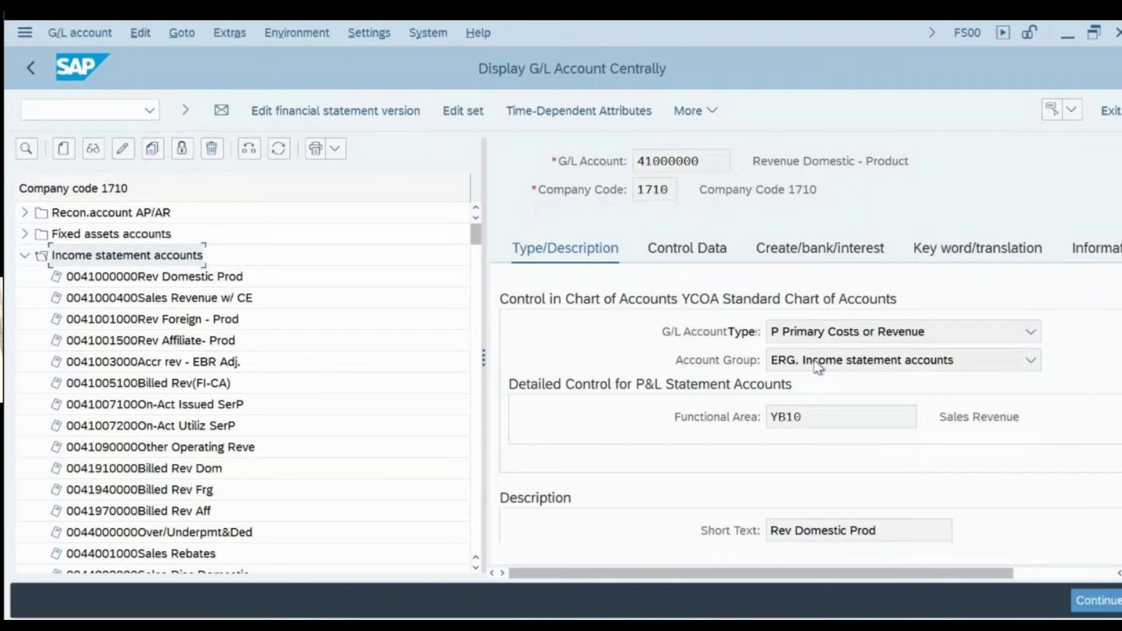
Widen the account details area and review the short text, long text and consolidation data of Rev Domestic Prod
scroll(795, 418, "right", 2)
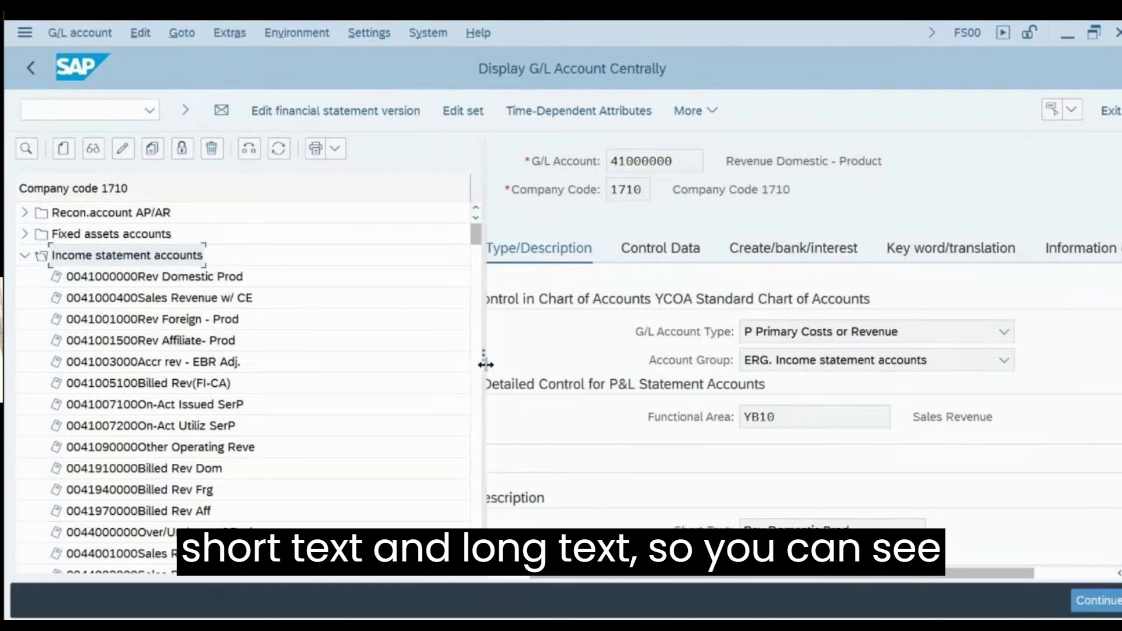
left_click_drag(484, 367, 328, 371)
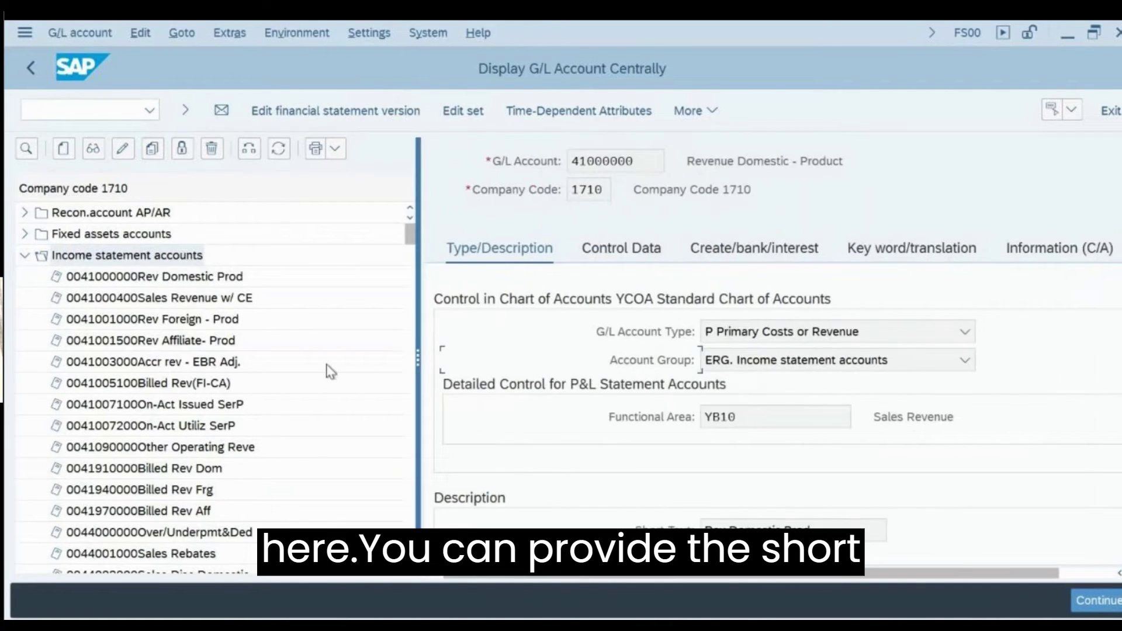
scroll(1074, 404, "down", 3)
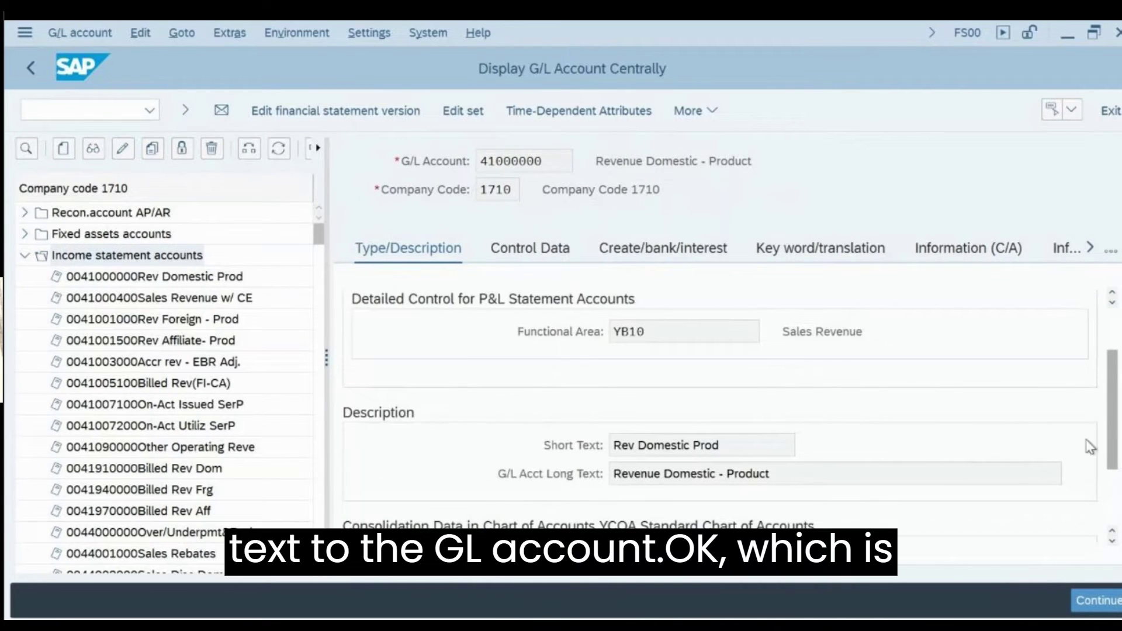
left_click(719, 444)
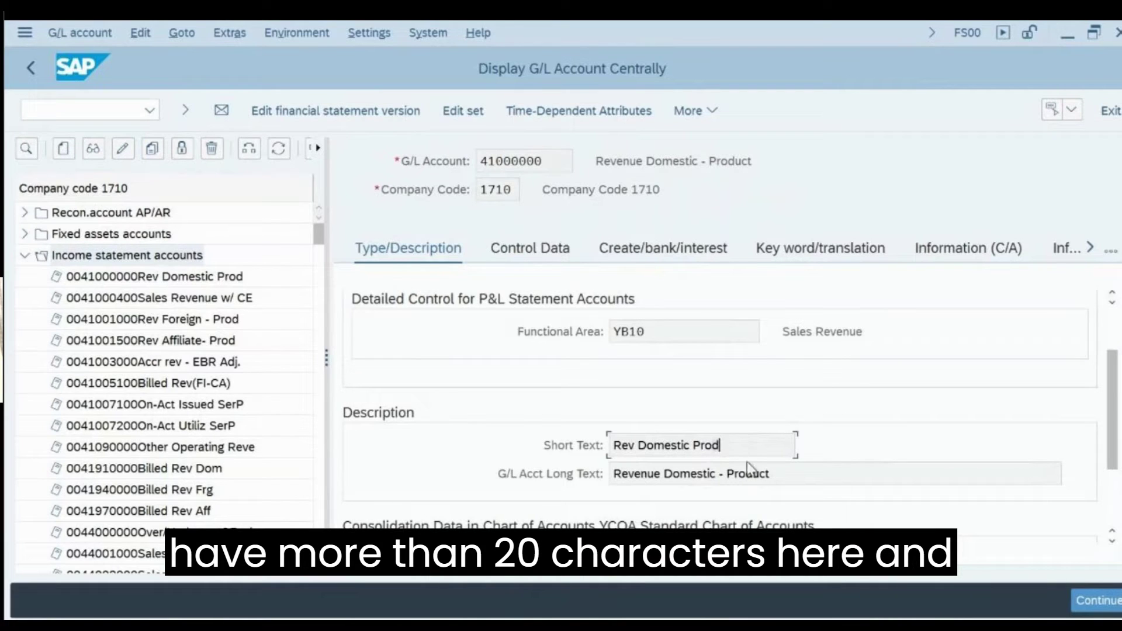
left_click(786, 477)
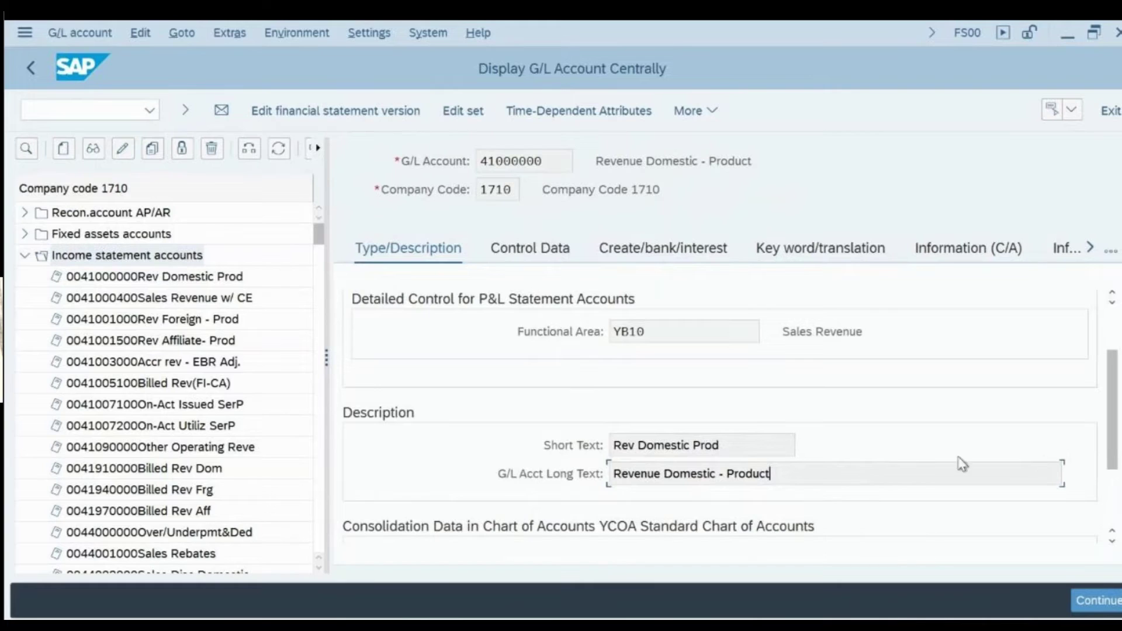
scroll(1117, 492, "down", 2)
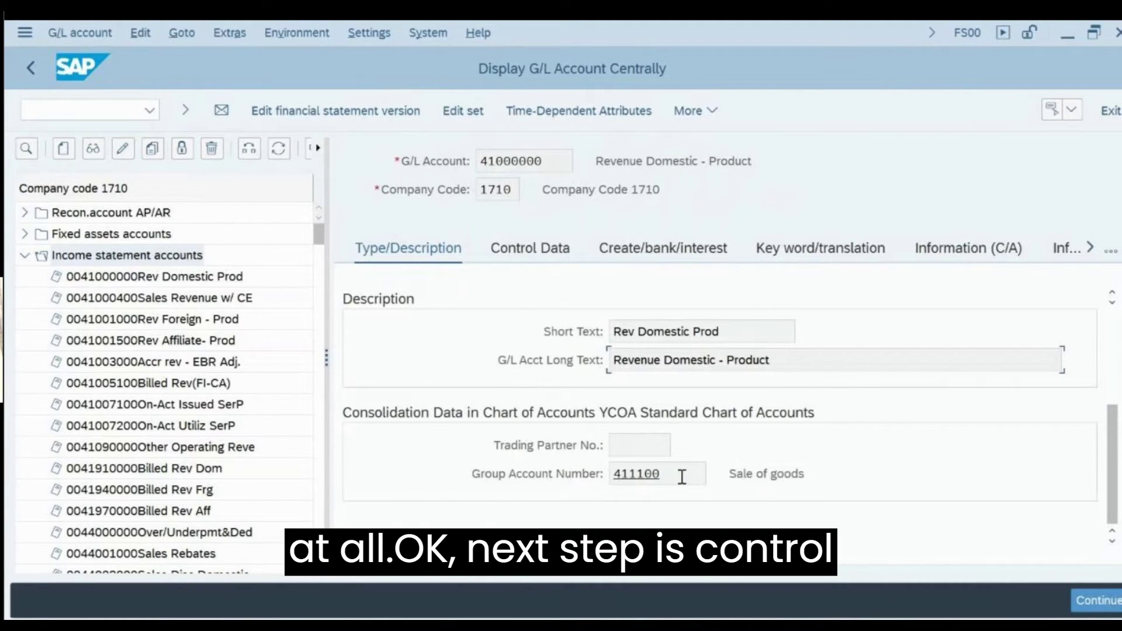
Review the control data of Rev Domestic Prod, including tax category, account management and controlling area settings
left_click(541, 252)
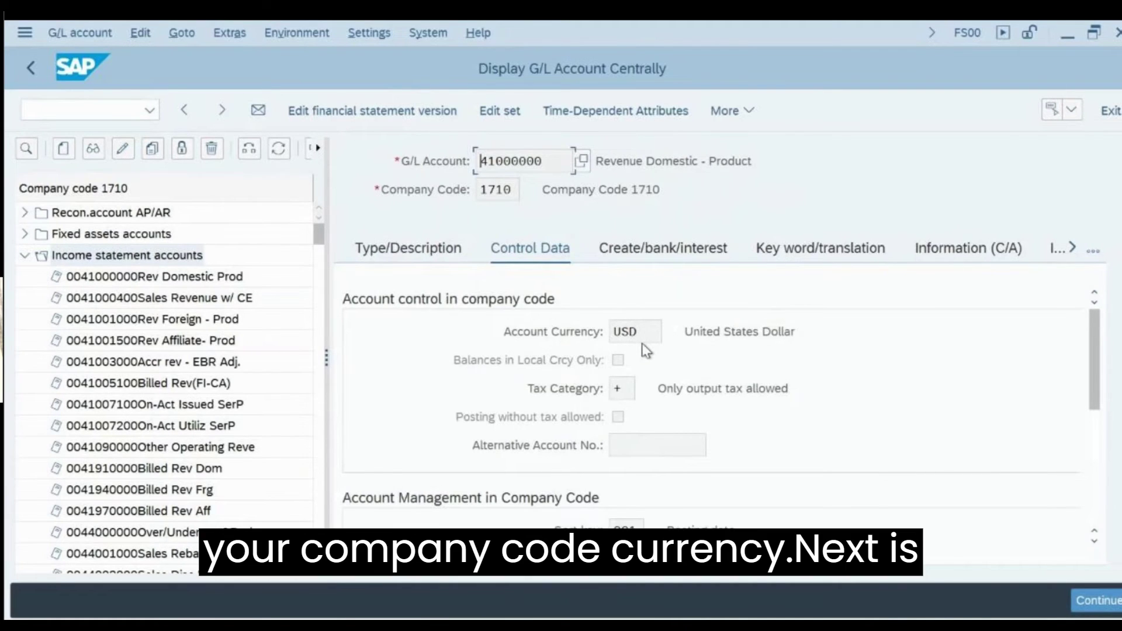
left_click(629, 389)
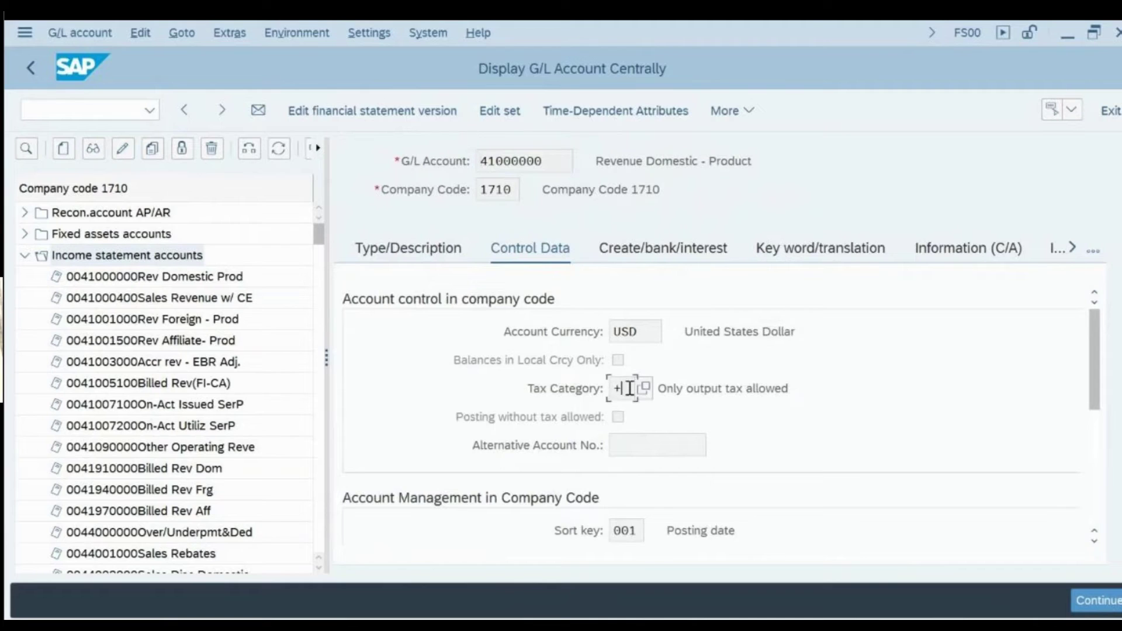
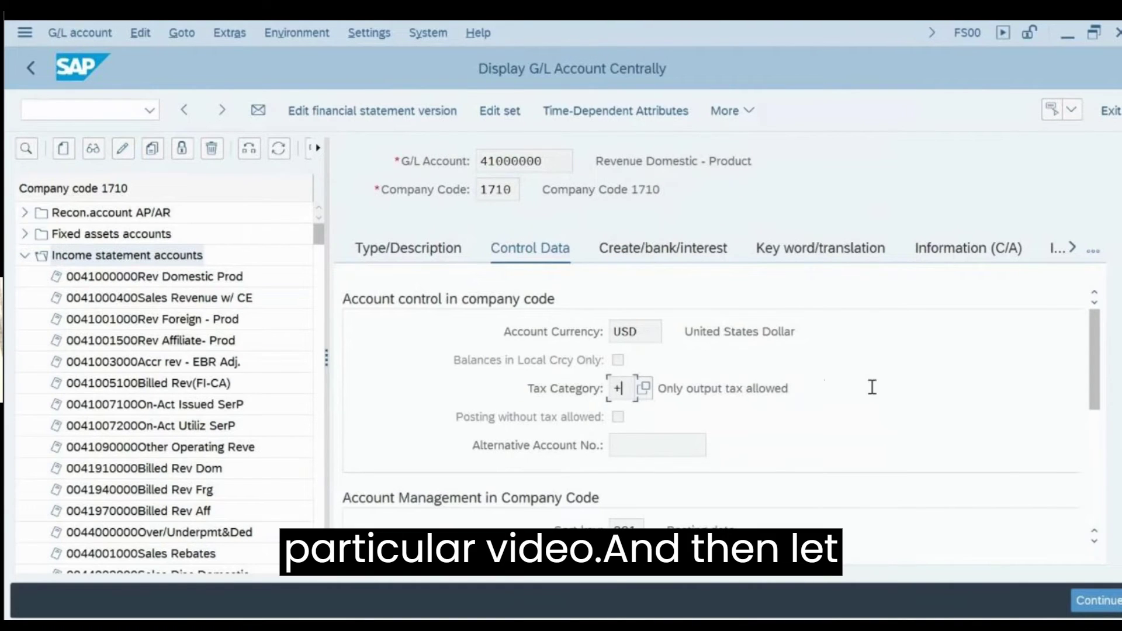
left_click(1096, 433)
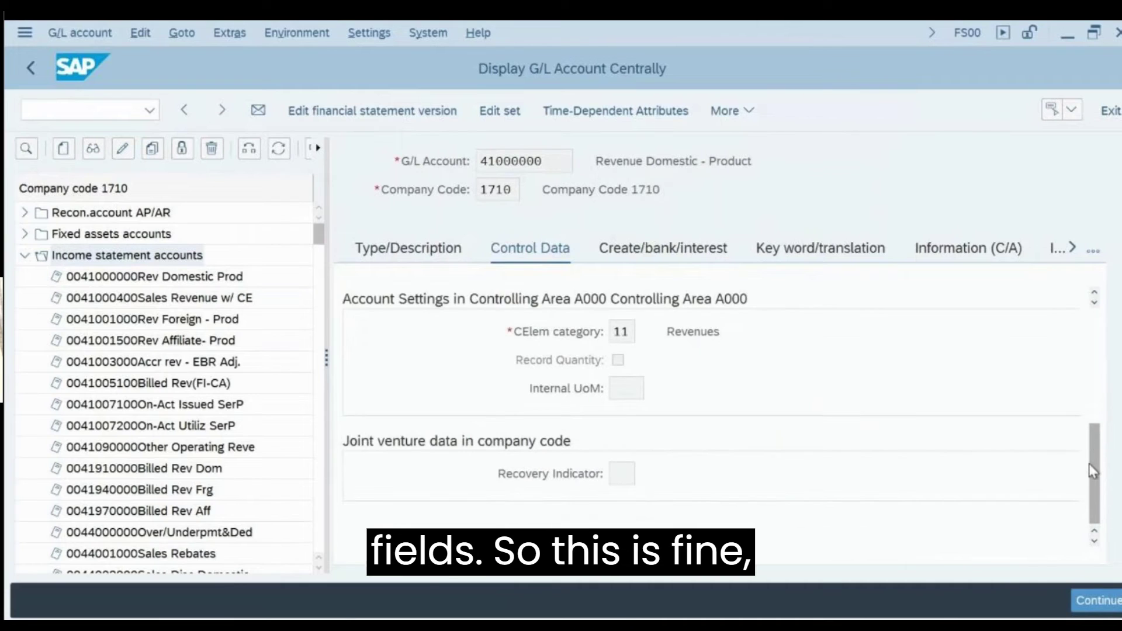
scroll(1089, 440, "up", 1)
left_click_drag(1093, 409, 1091, 329)
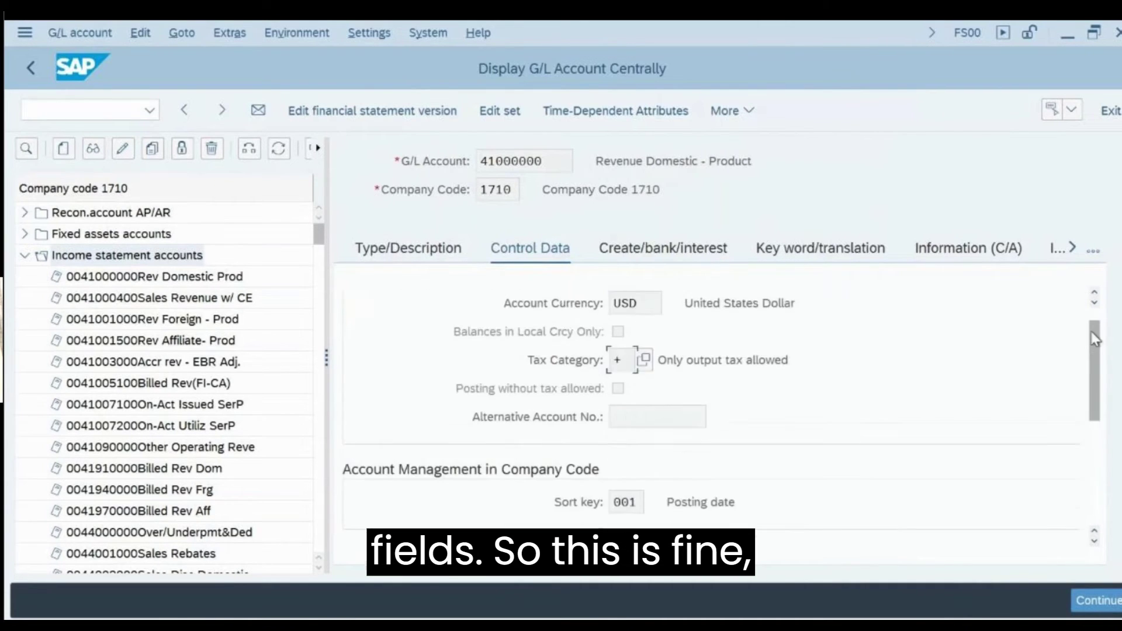
Examine the field status group in the document creation settings of the Rev Domestic Prod account
left_click(666, 251)
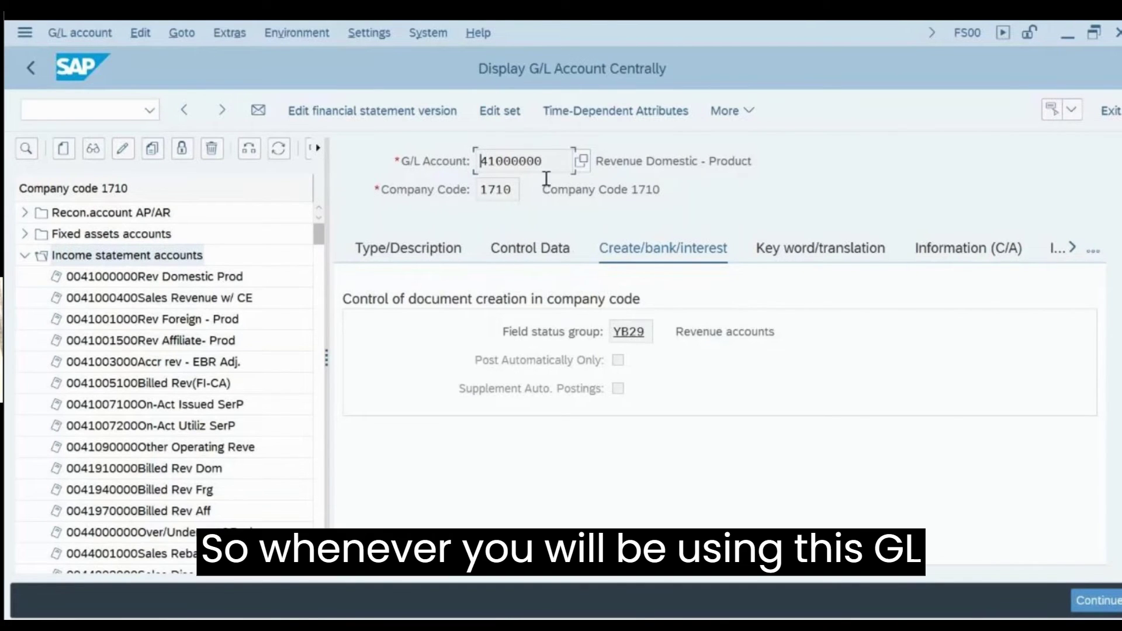
left_click_drag(545, 162, 481, 162)
left_click(481, 162)
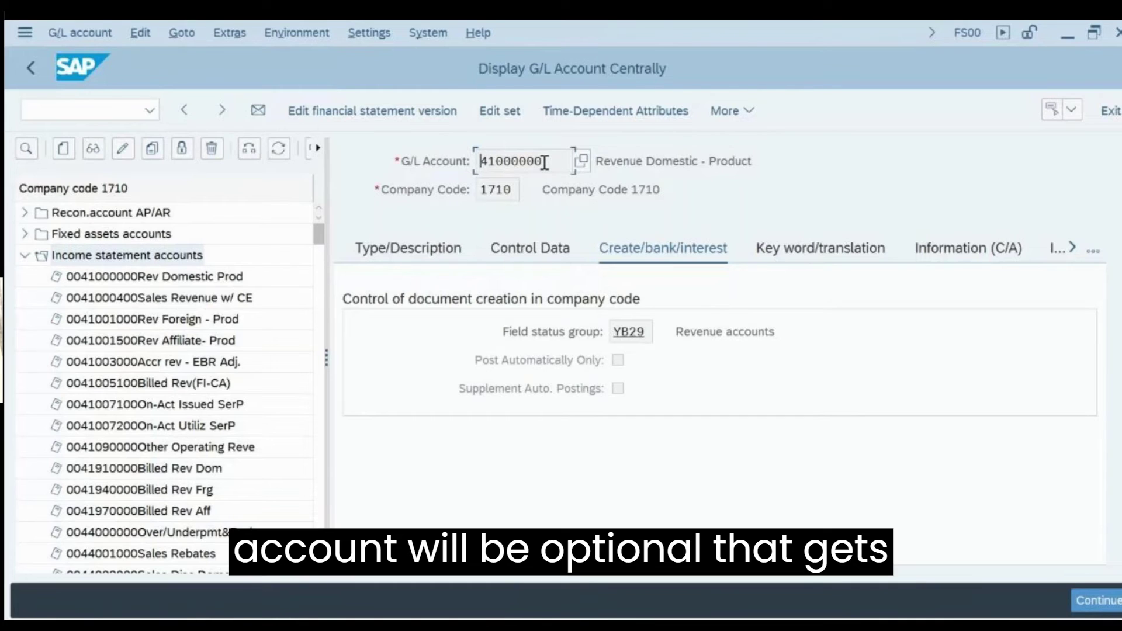
left_click(650, 331)
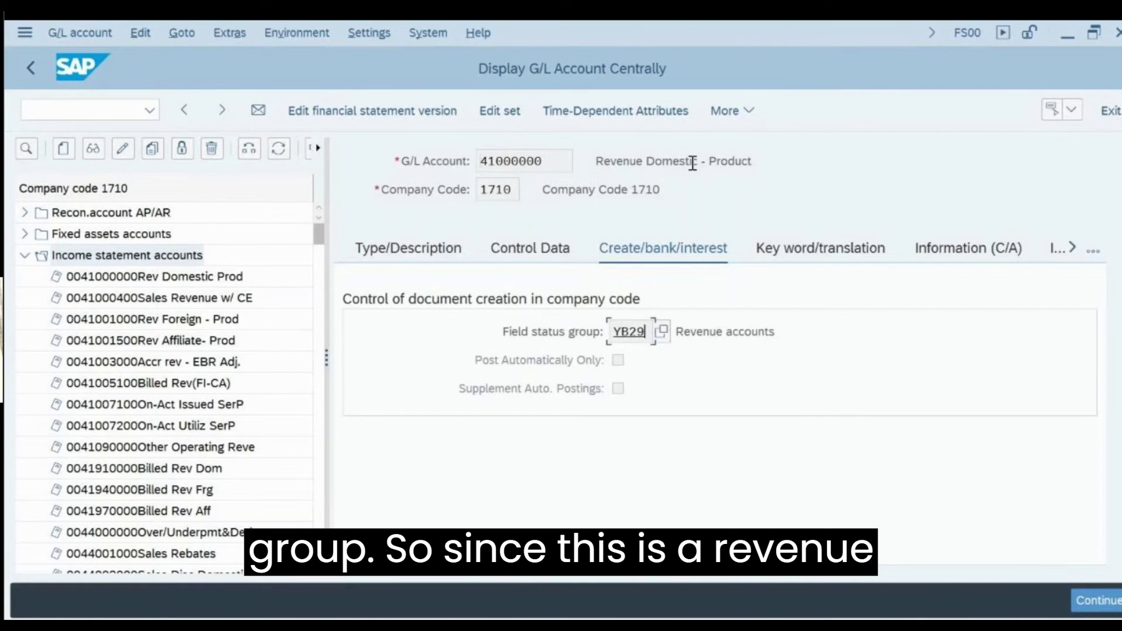
left_click_drag(678, 331, 778, 332)
left_click(775, 331)
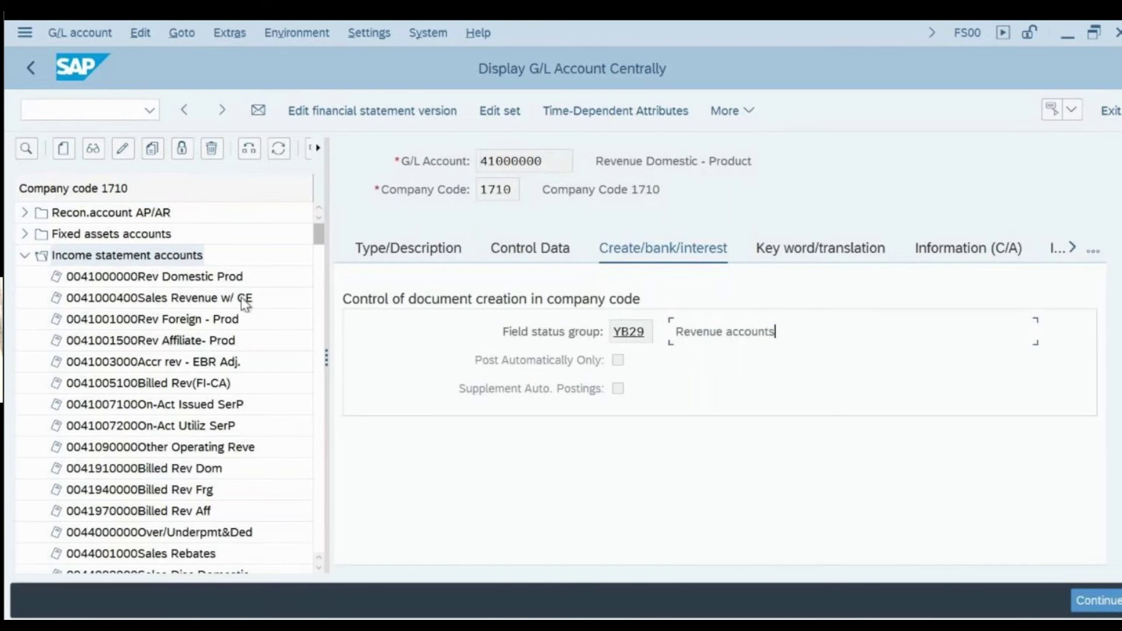
Display the document creation and bank settings of Main Bank Acct (C/B) from the liquid funds accounts
left_click(33, 258)
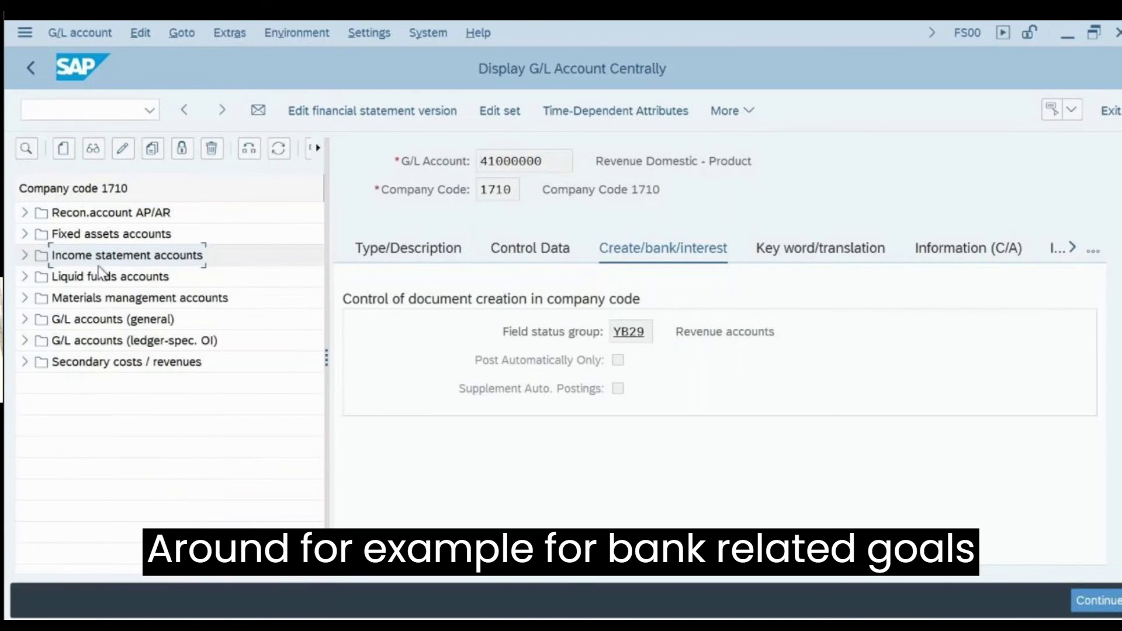
left_click(33, 279)
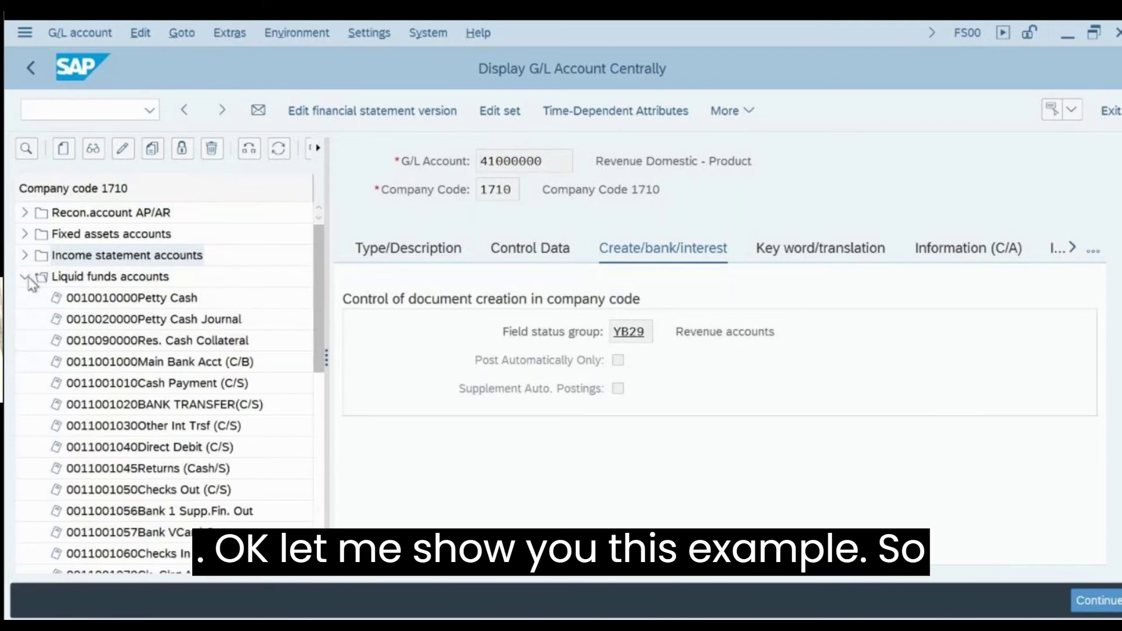
double_click(174, 362)
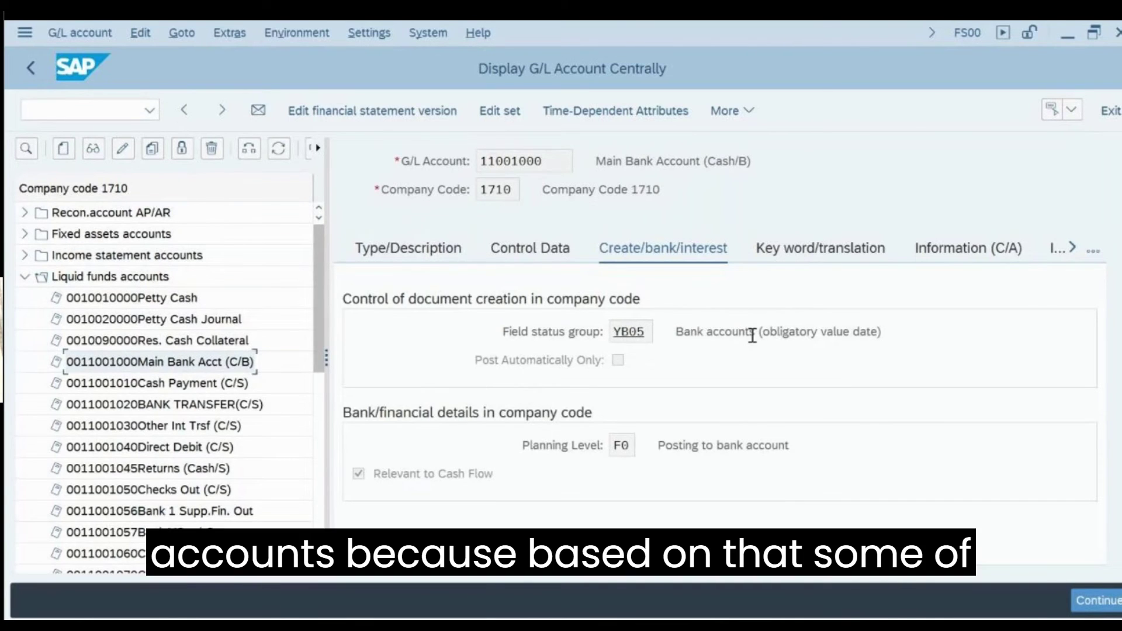
Inspect the General Data field statuses of the main bank account's field status group, and return to the account
double_click(637, 331)
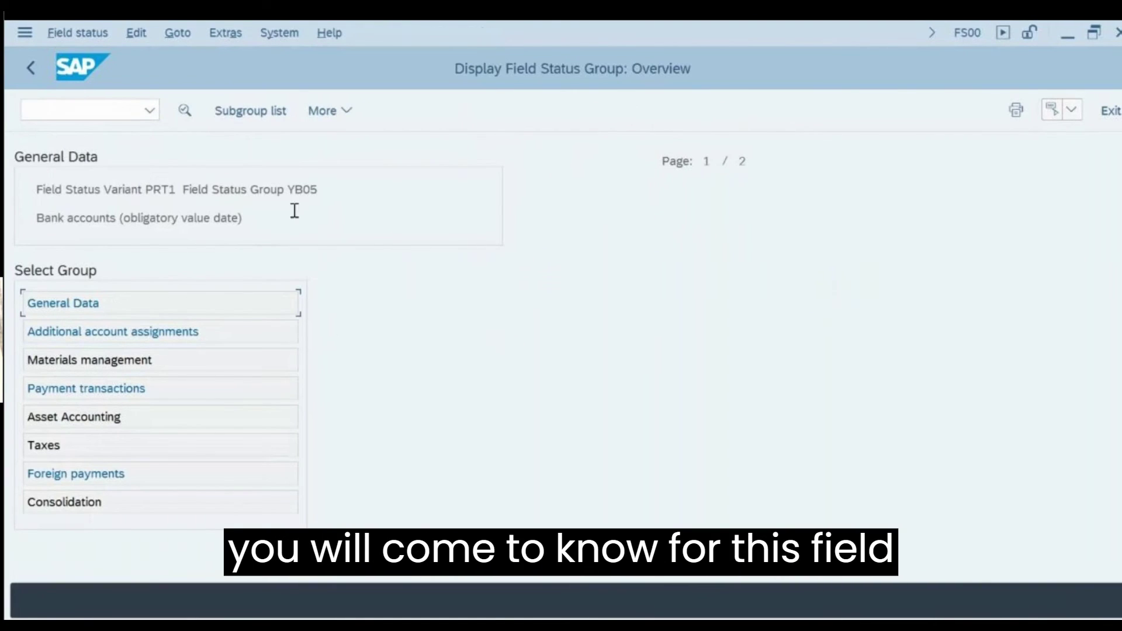
left_click(92, 309)
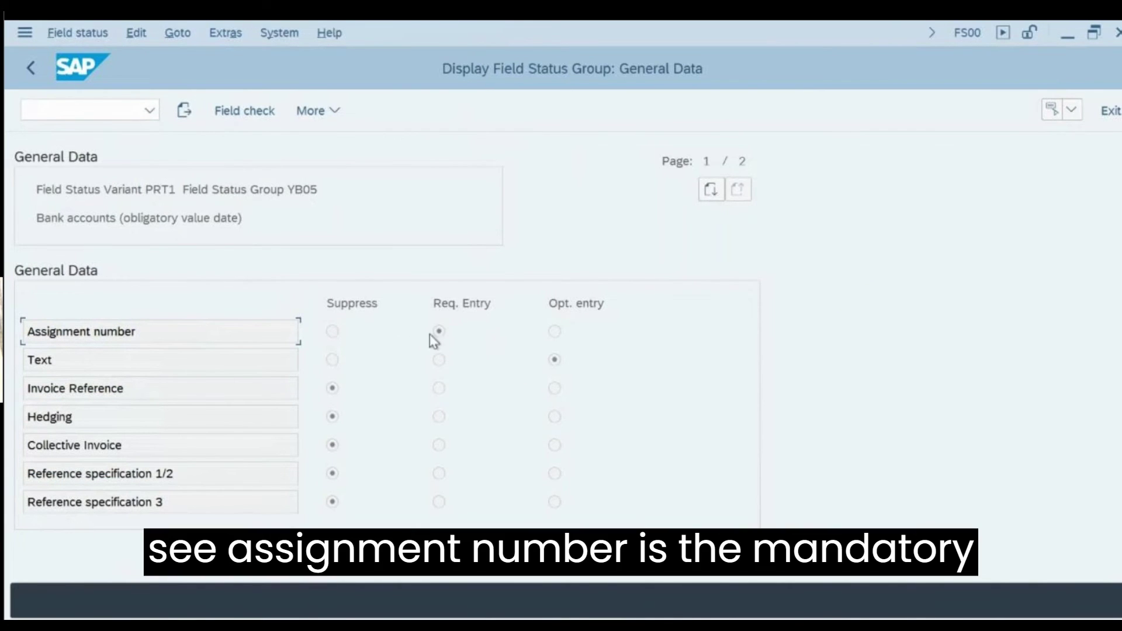
left_click(29, 69)
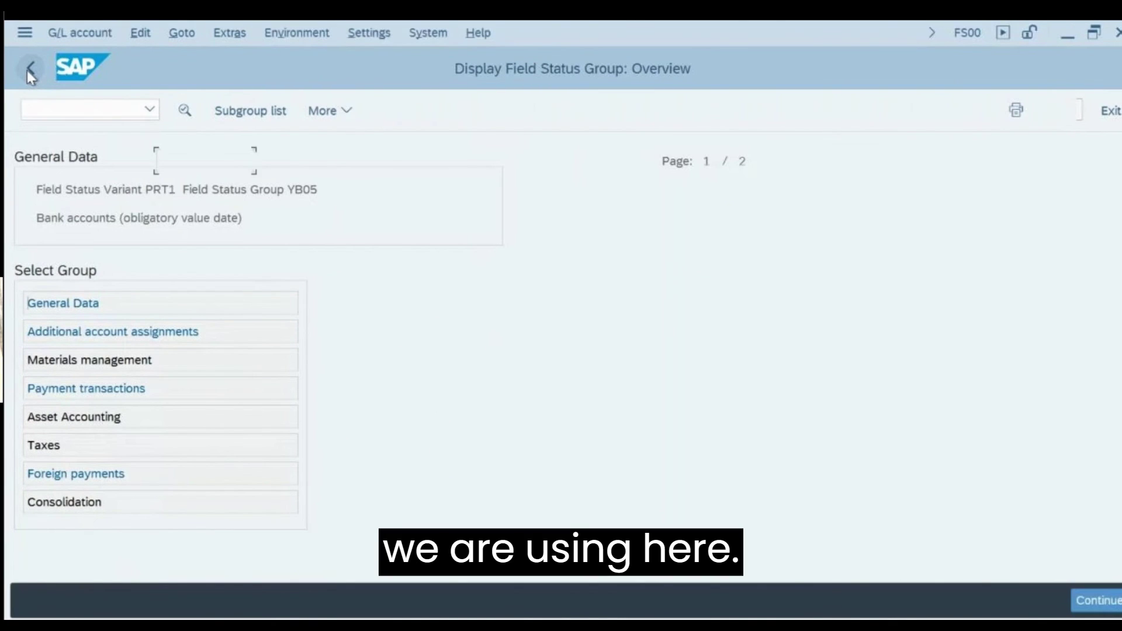
left_click(29, 69)
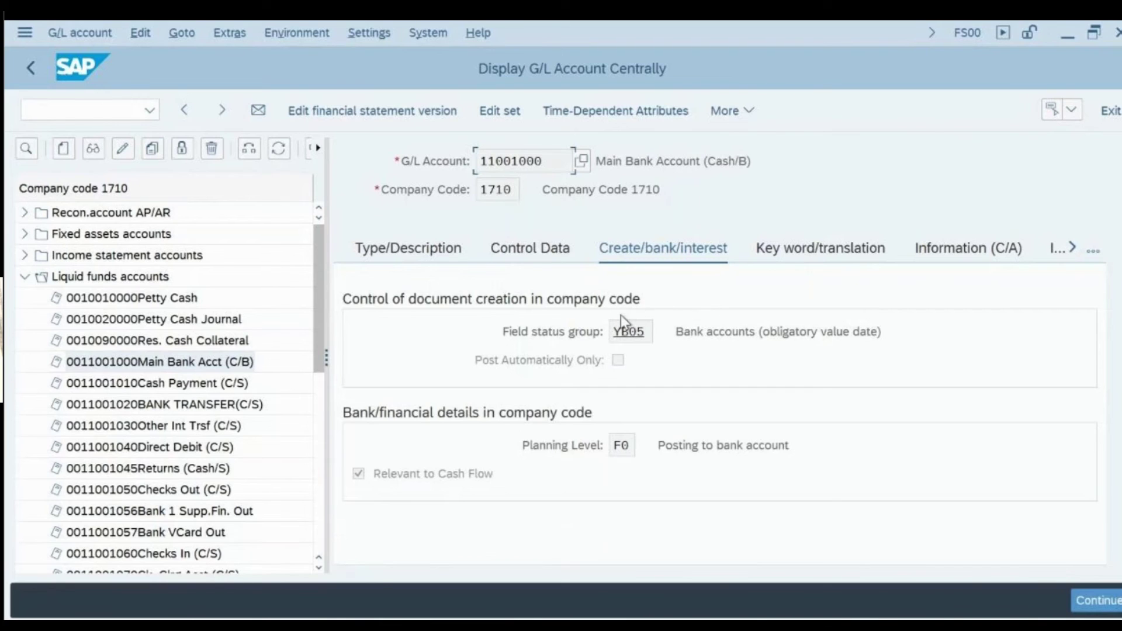
Review the control data and the type and description details of Main Bank Acct (C/B)
left_click(25, 255)
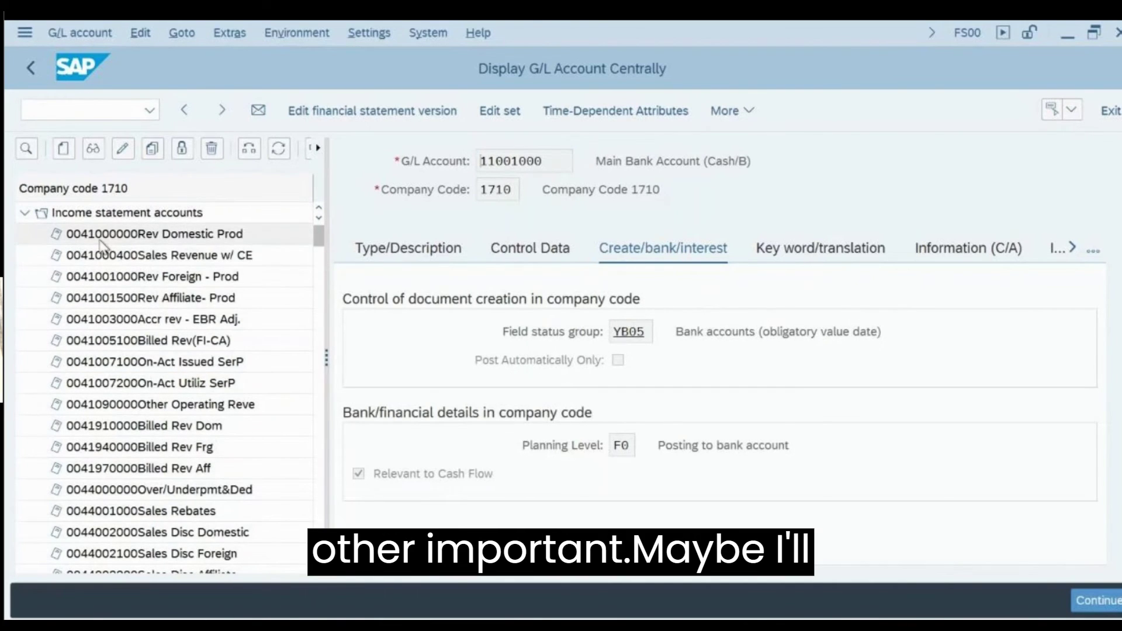
left_click(24, 213)
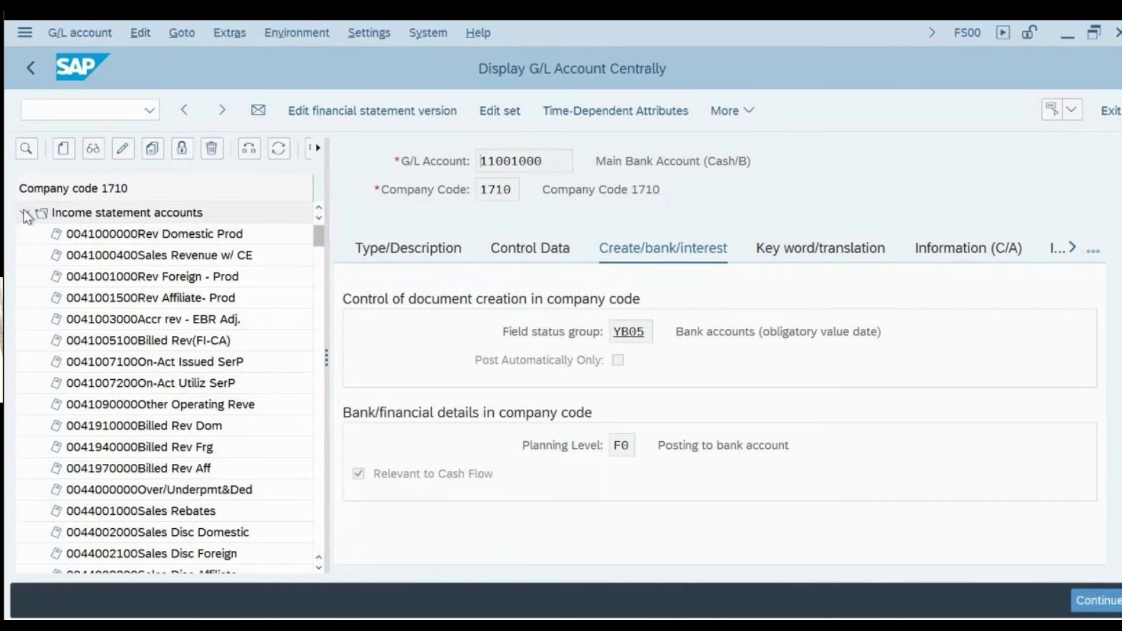
left_click(519, 249)
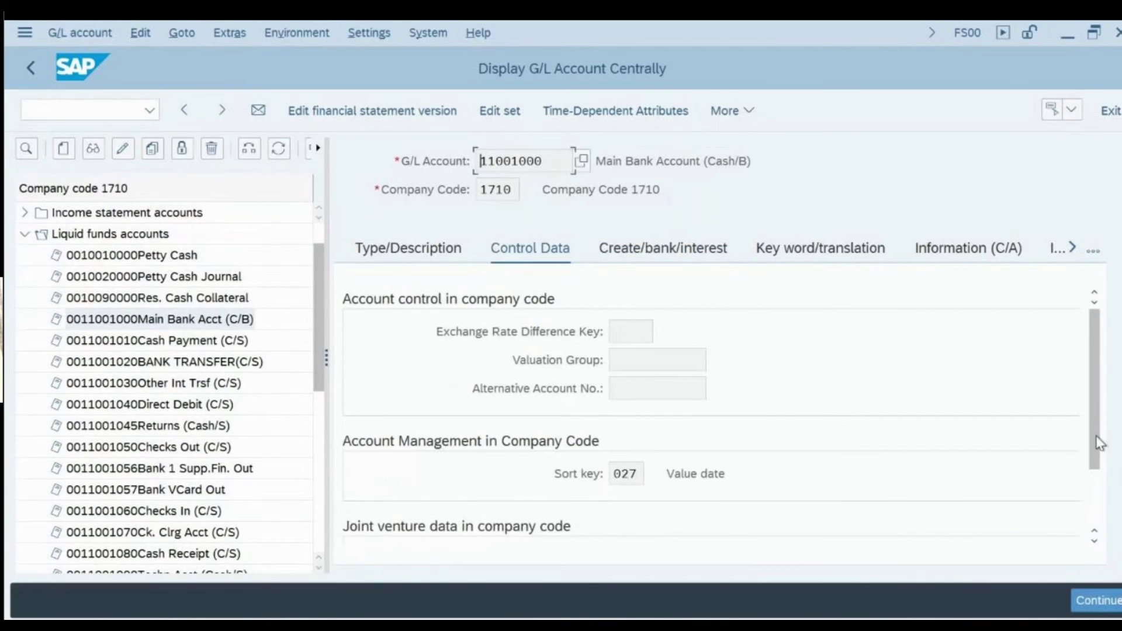
left_click(1096, 474)
left_click_drag(1096, 475, 1087, 362)
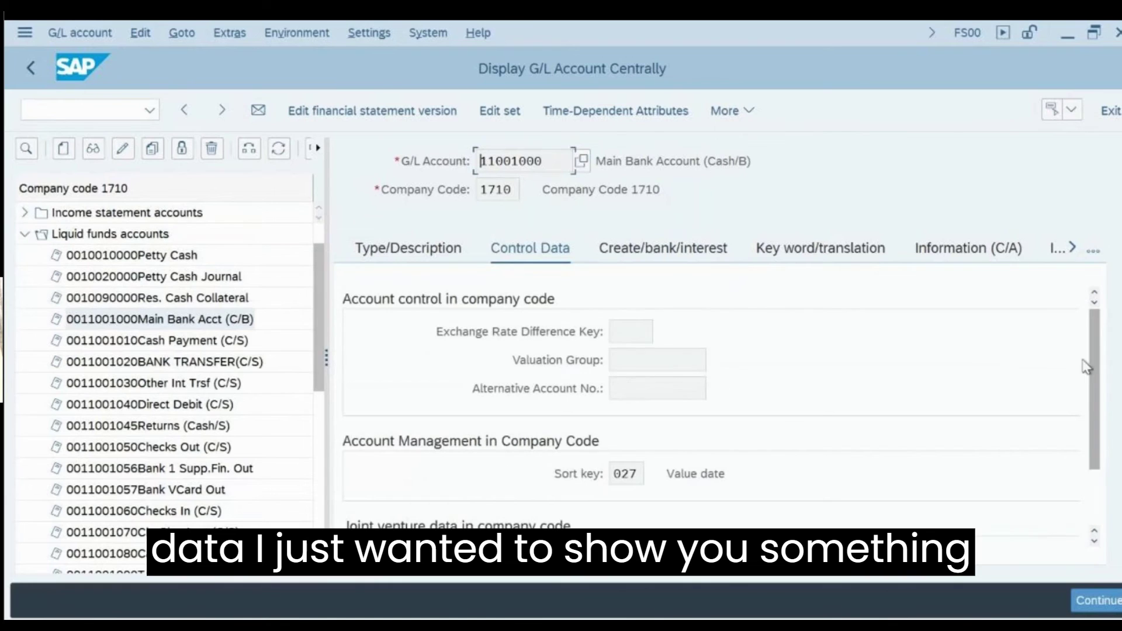
left_click(442, 258)
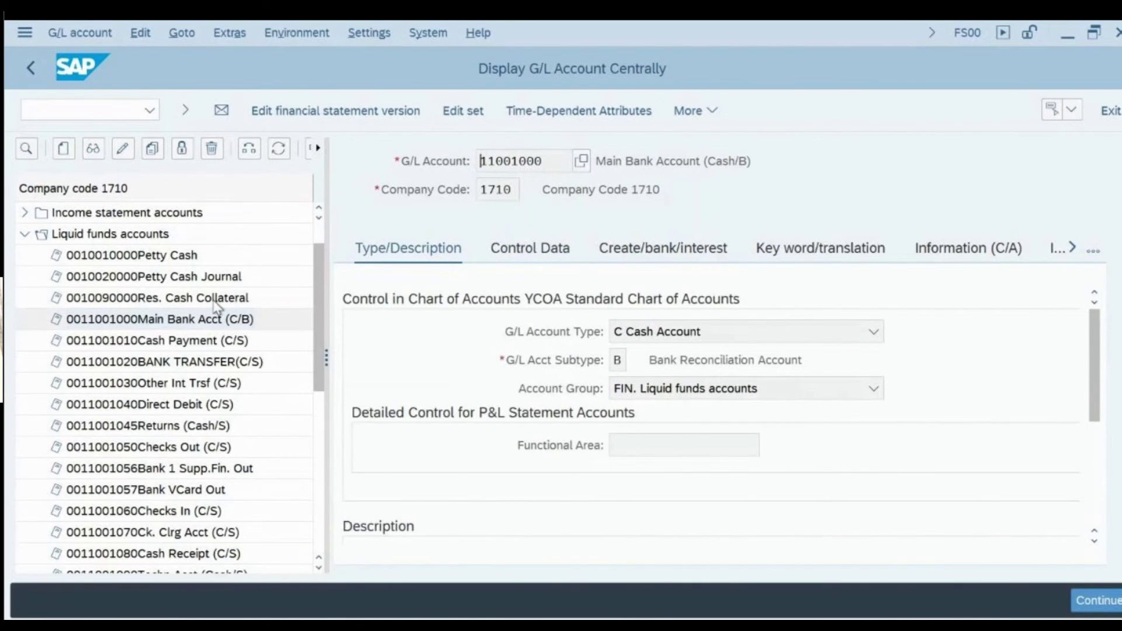
Display the master data of the GR/IR account 21120000 from the materials management accounts
scroll(151, 273, "up", 1)
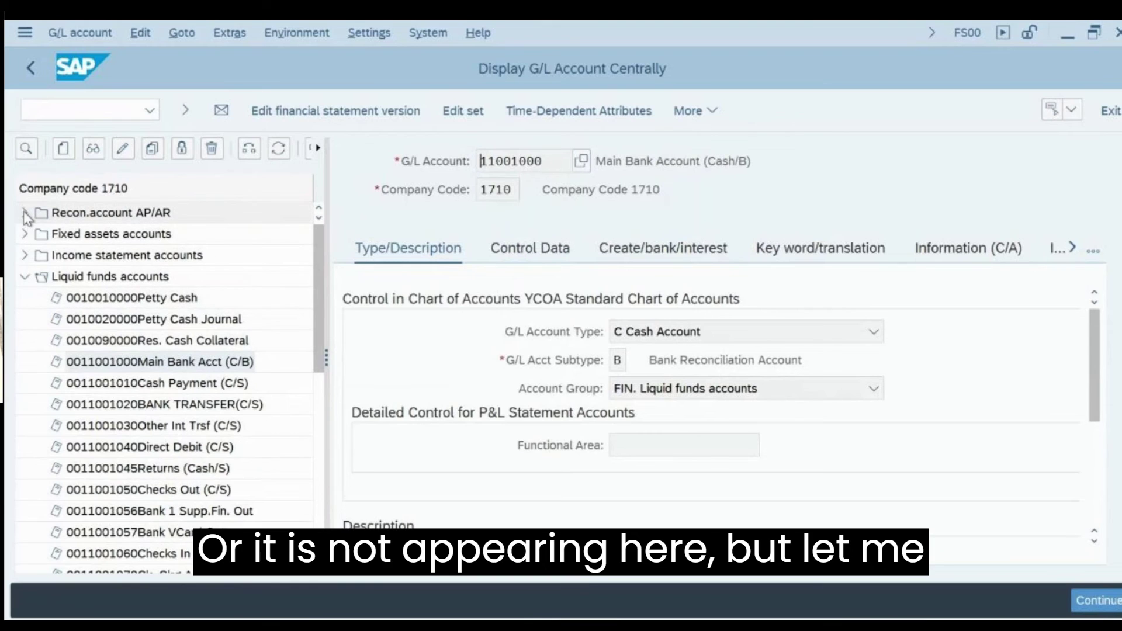
left_click(24, 277)
left_click(23, 301)
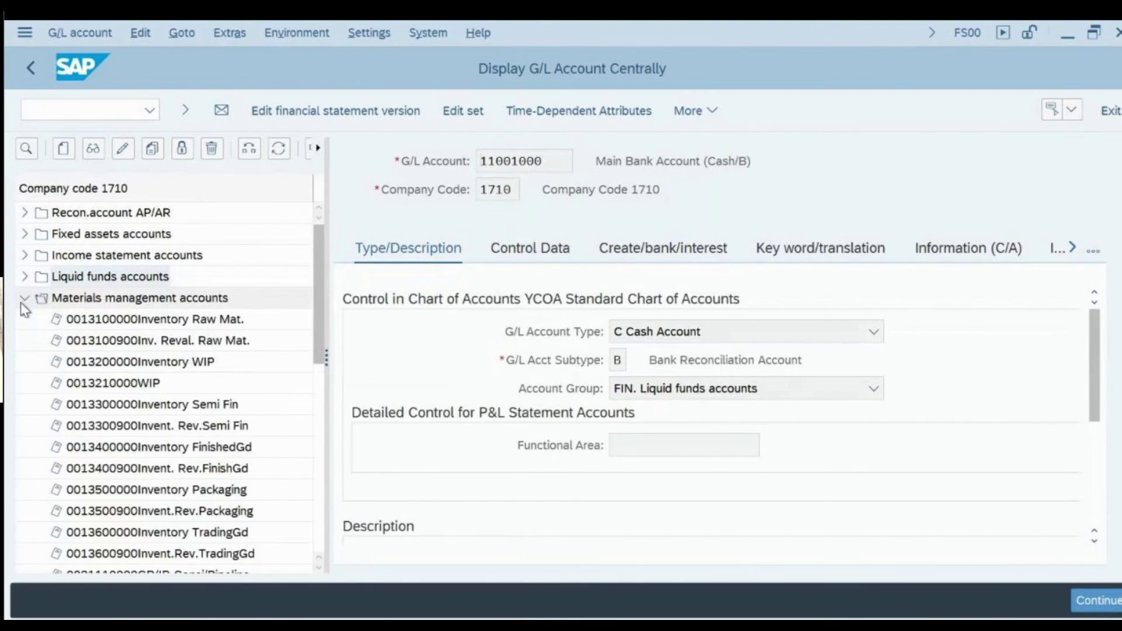
scroll(157, 418, "down", 2)
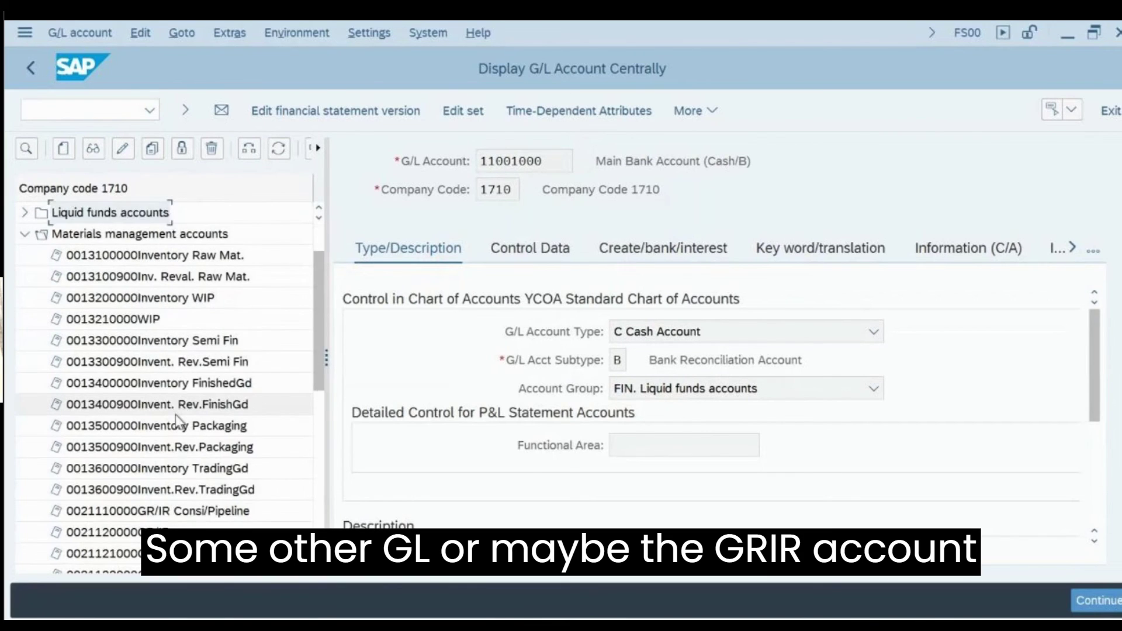
double_click(176, 511)
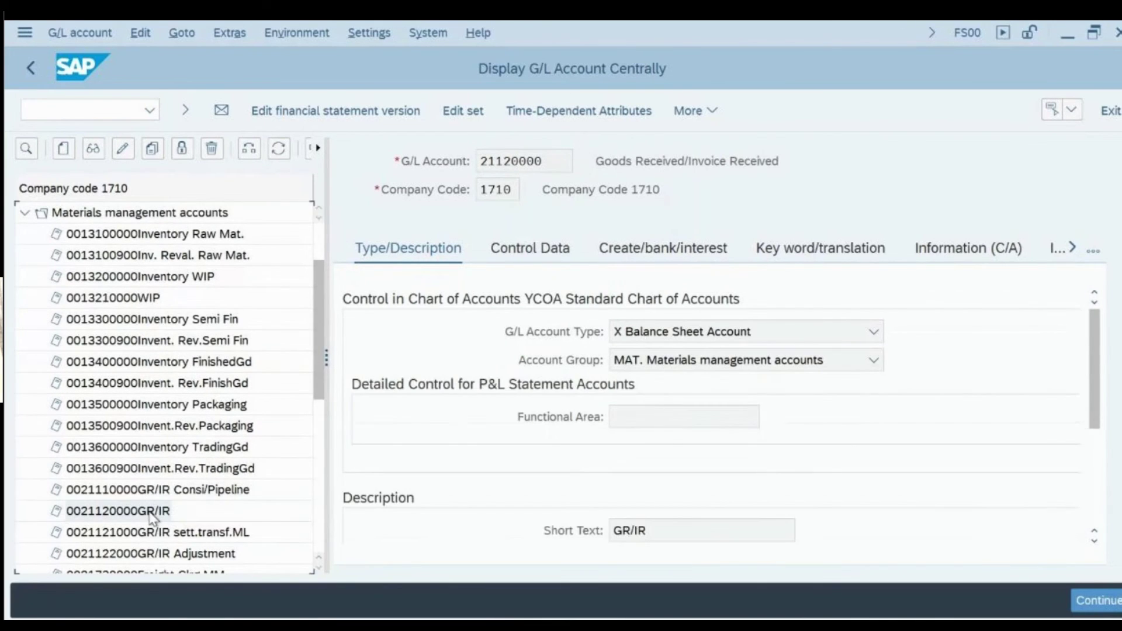
Review the control data of GR/IR account 21120000, including its currency, tax, open item management and sort key settings
left_click(526, 249)
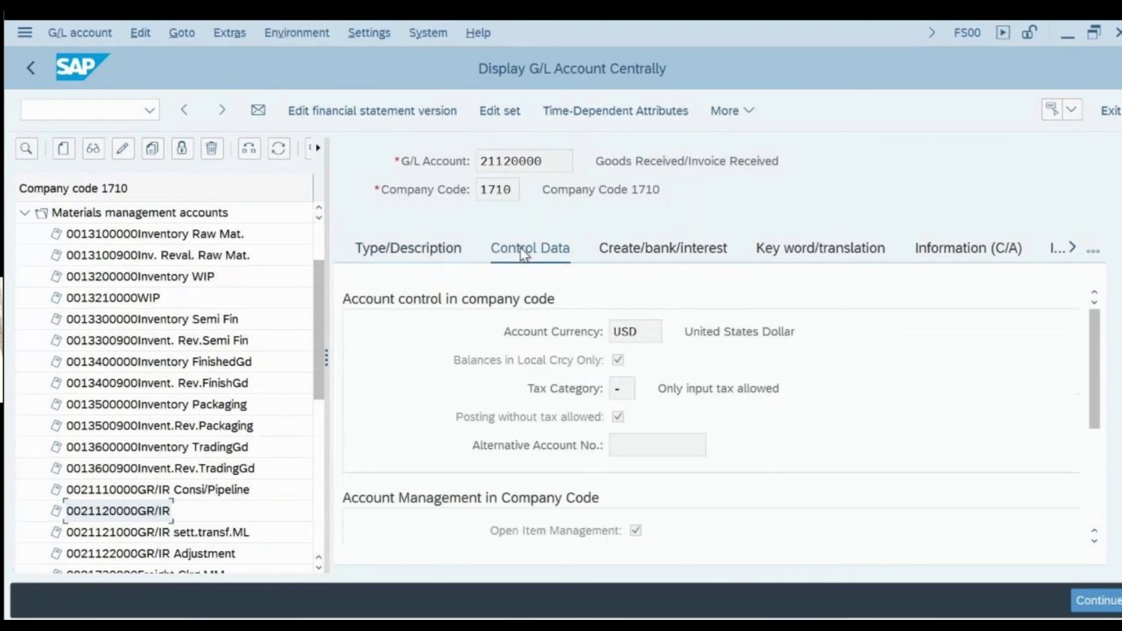
scroll(1092, 354, "down", 2)
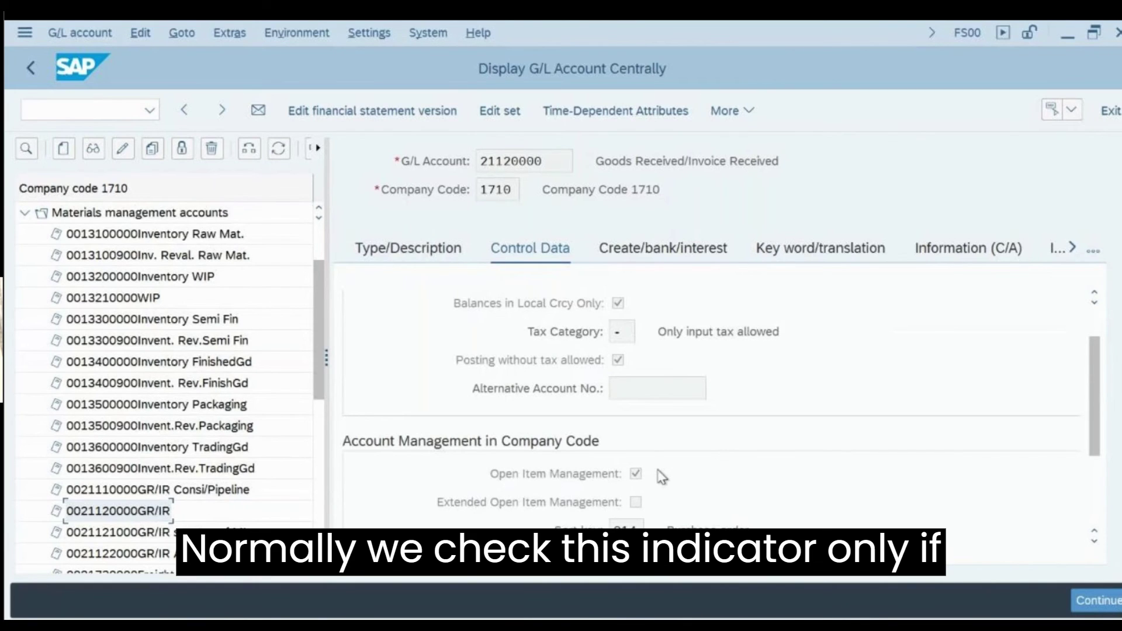
left_click(555, 162)
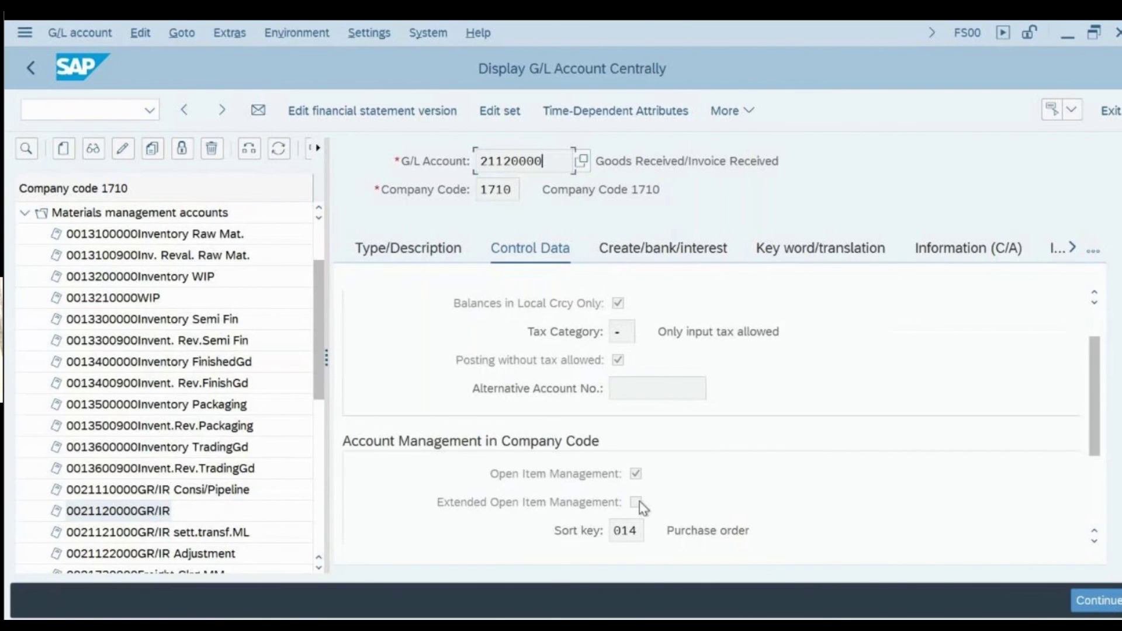
Minimize the remote desktop session, switch to the GoTo meeting and leave it
mouse_move(864, 20)
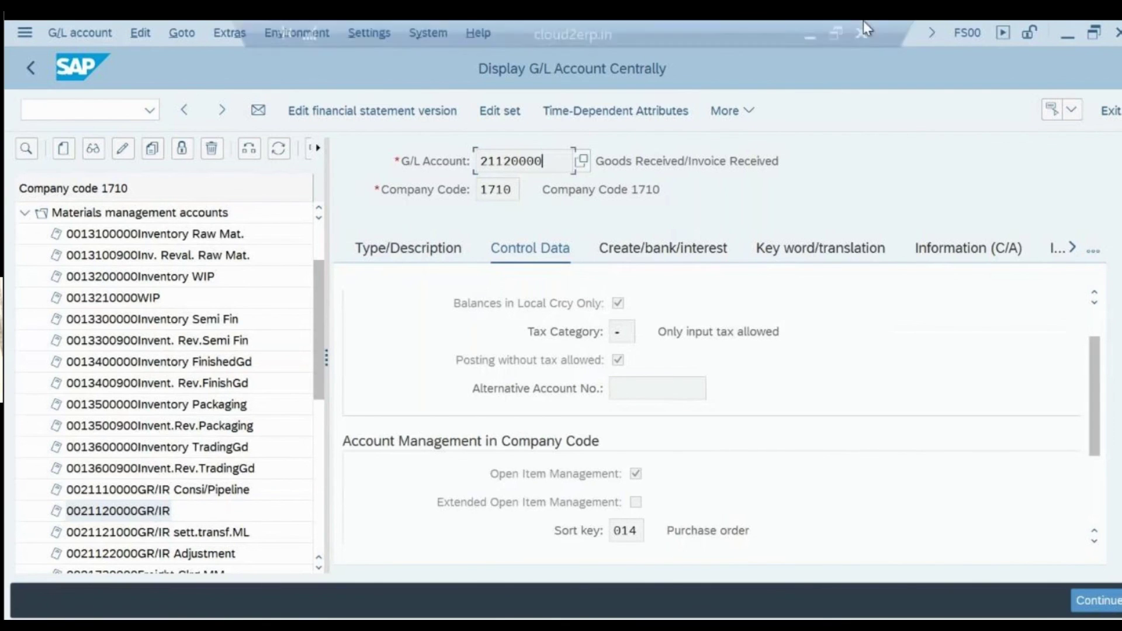
left_click(816, 38)
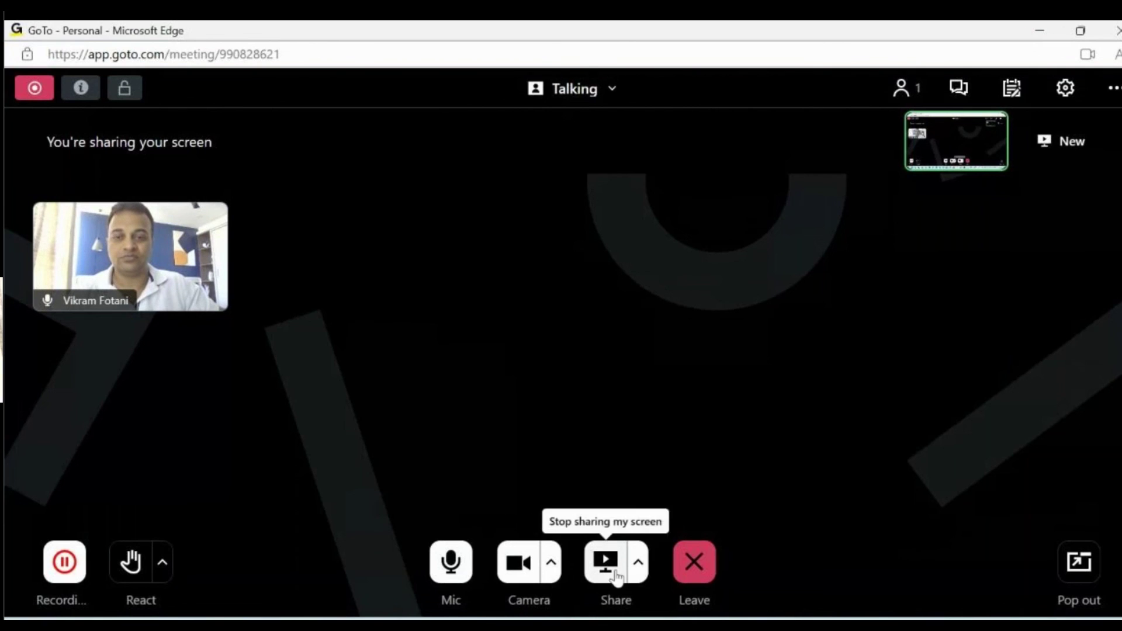
left_click(703, 563)
left_click(705, 386)
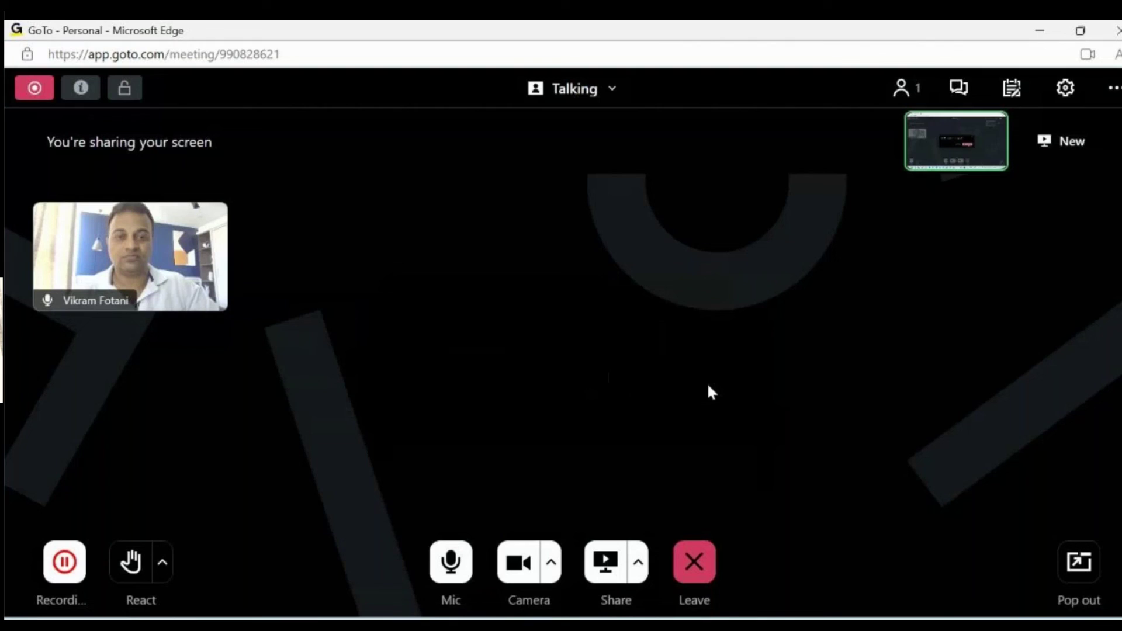